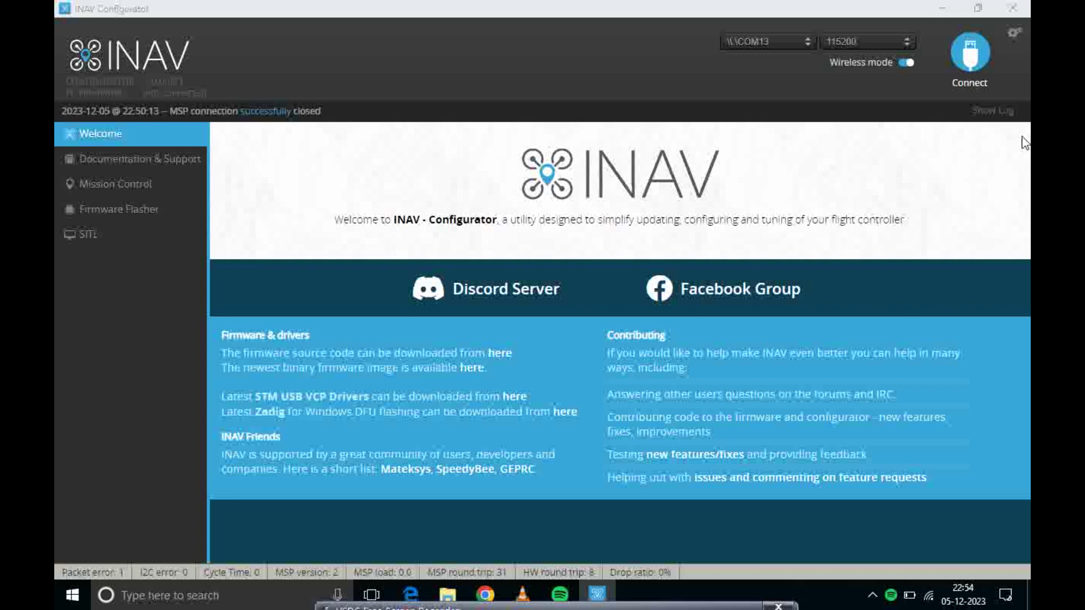
Connect to the flight controller and open Mission Control.
{"action": "left_click", "coordinate": [972, 55]}
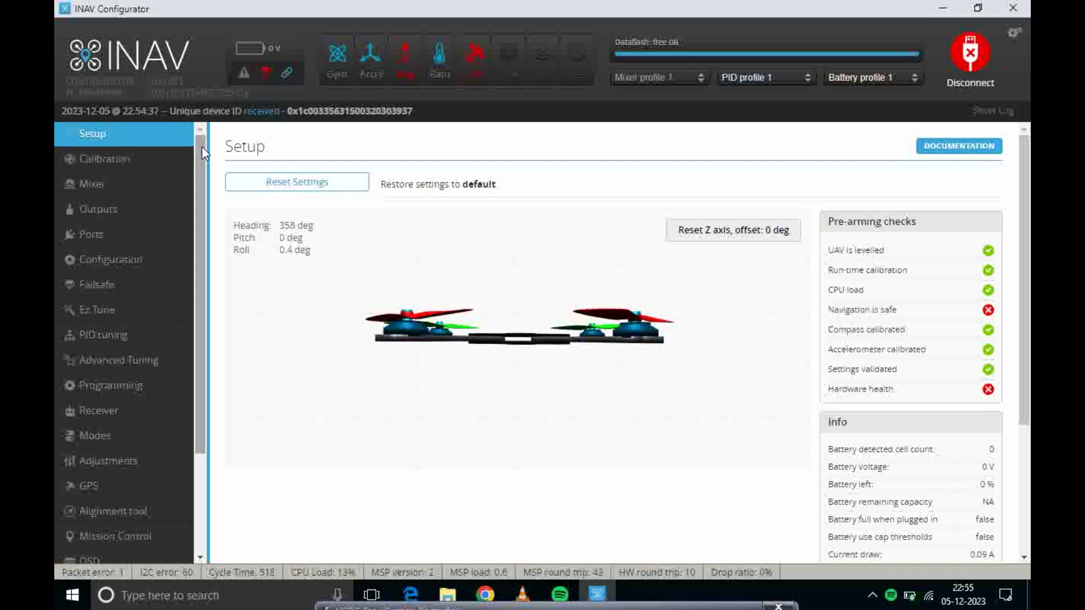
{"action": "left_click", "coordinate": [113, 539]}
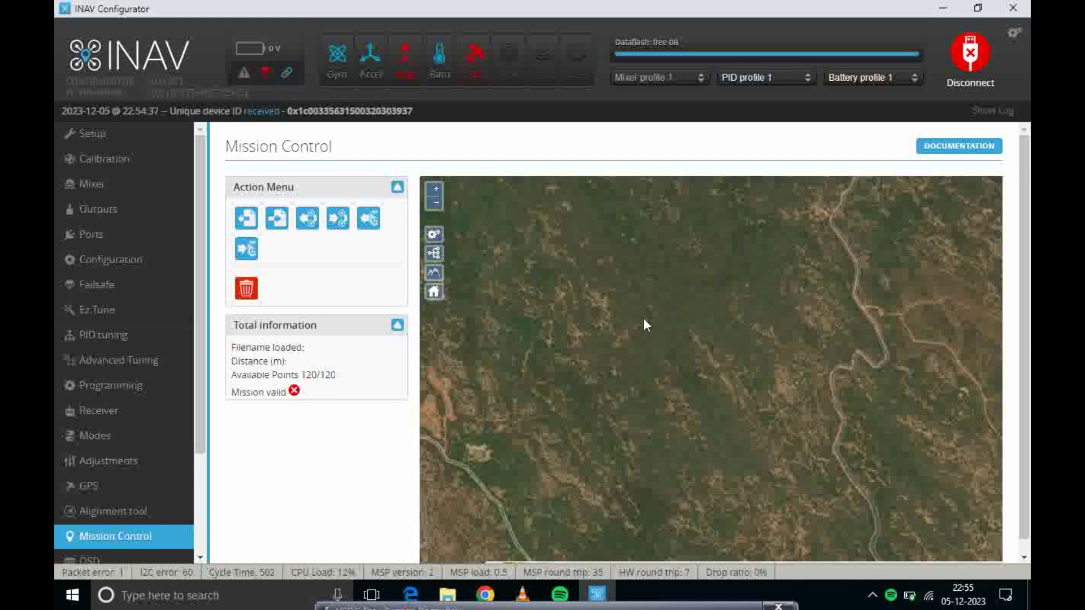
Check the map provider and API key settings in the application options, and clear the stray waypoint from the map.
{"action": "left_click", "coordinate": [1014, 35]}
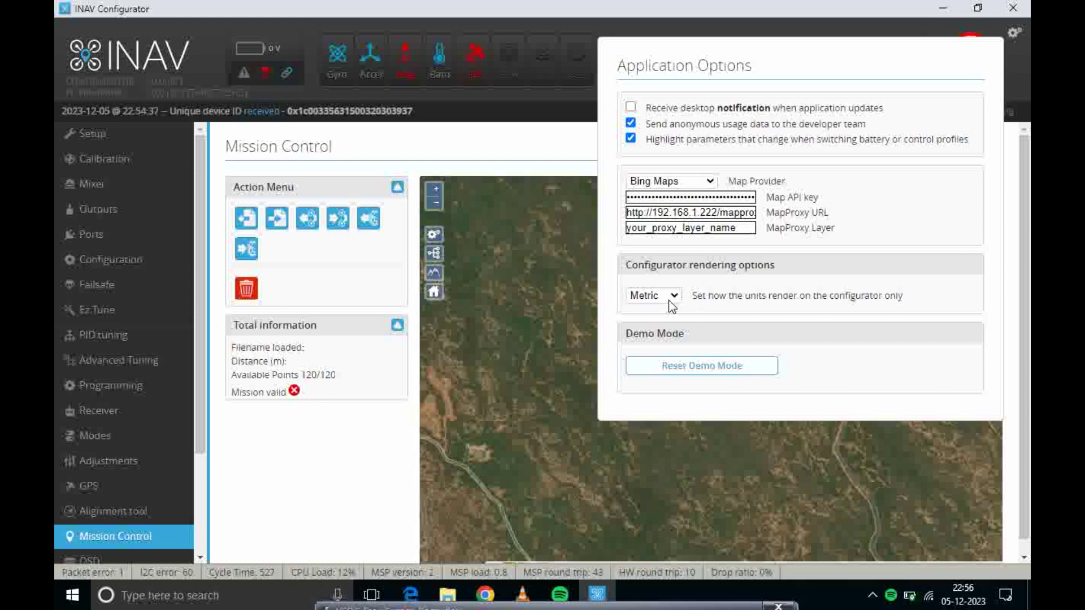
{"action": "left_click", "coordinate": [562, 275]}
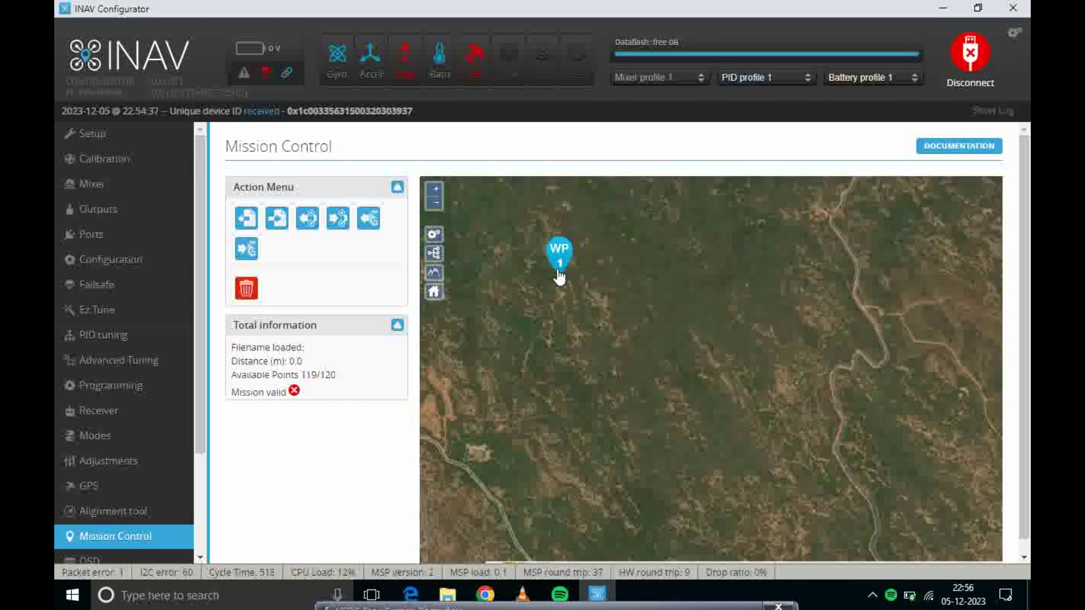
{"action": "left_click", "coordinate": [249, 296]}
{"action": "left_click", "coordinate": [619, 306]}
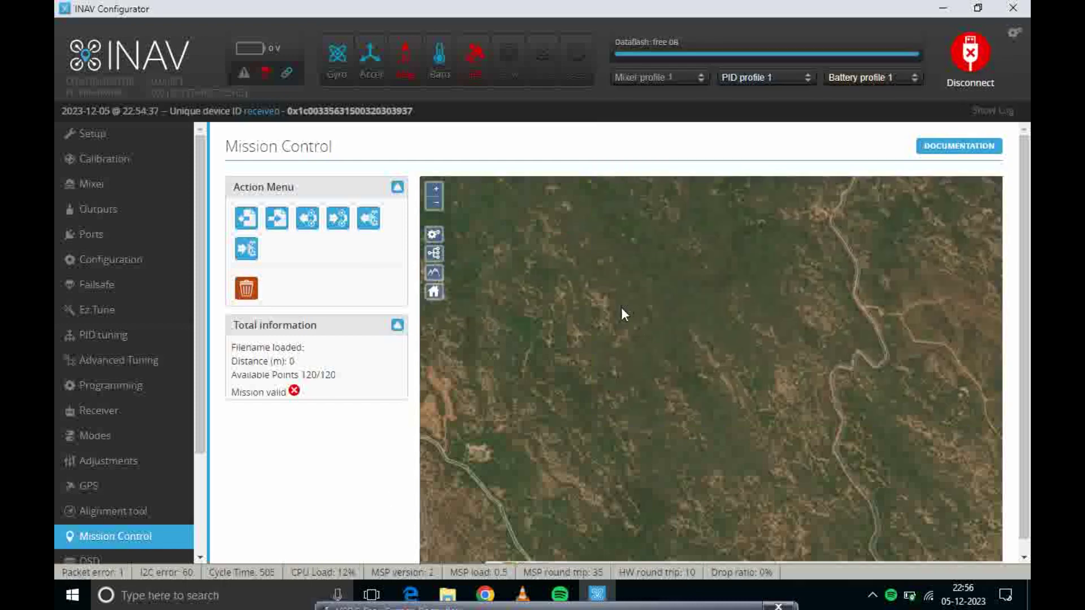
Switch to Chrome with the Person 1 profile and search Google for "bing map".
{"action": "left_click", "coordinate": [487, 594]}
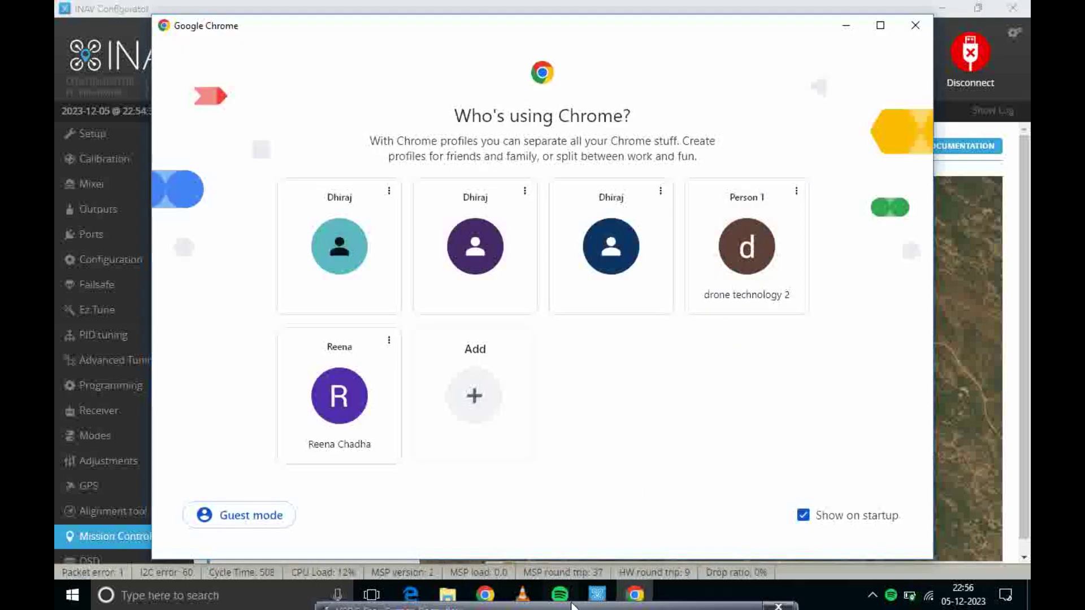
{"action": "left_click", "coordinate": [633, 596]}
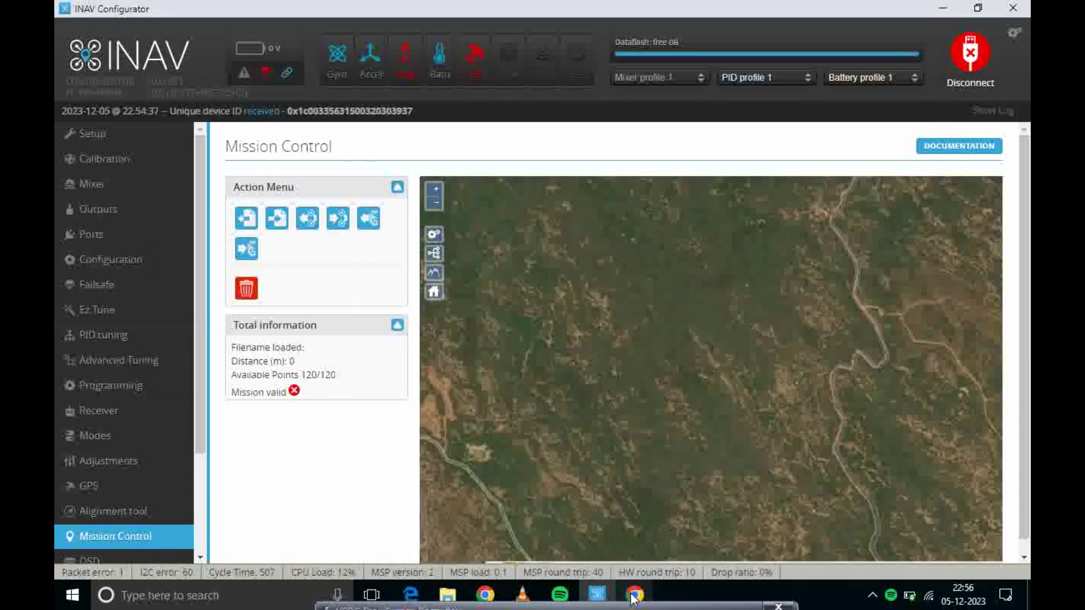
{"action": "left_click", "coordinate": [497, 598]}
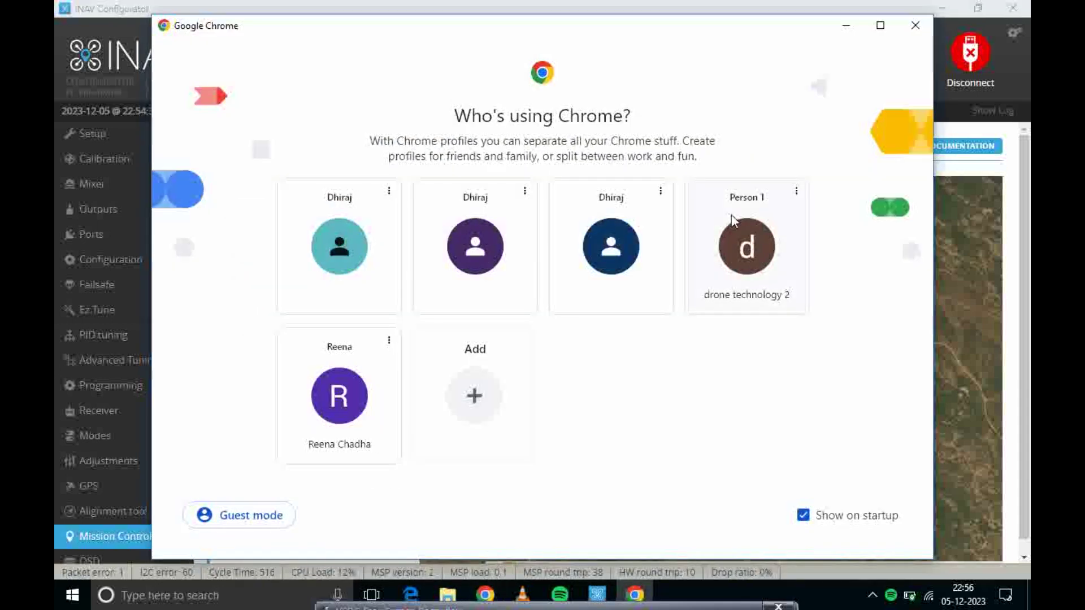
{"action": "left_click", "coordinate": [756, 257]}
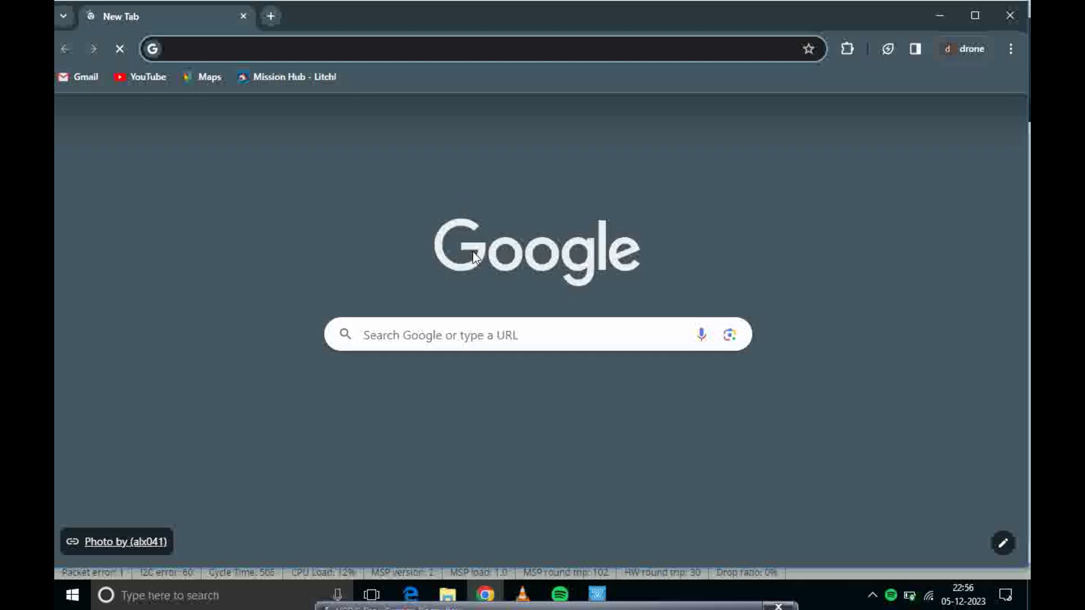
{"action": "left_click", "coordinate": [409, 335]}
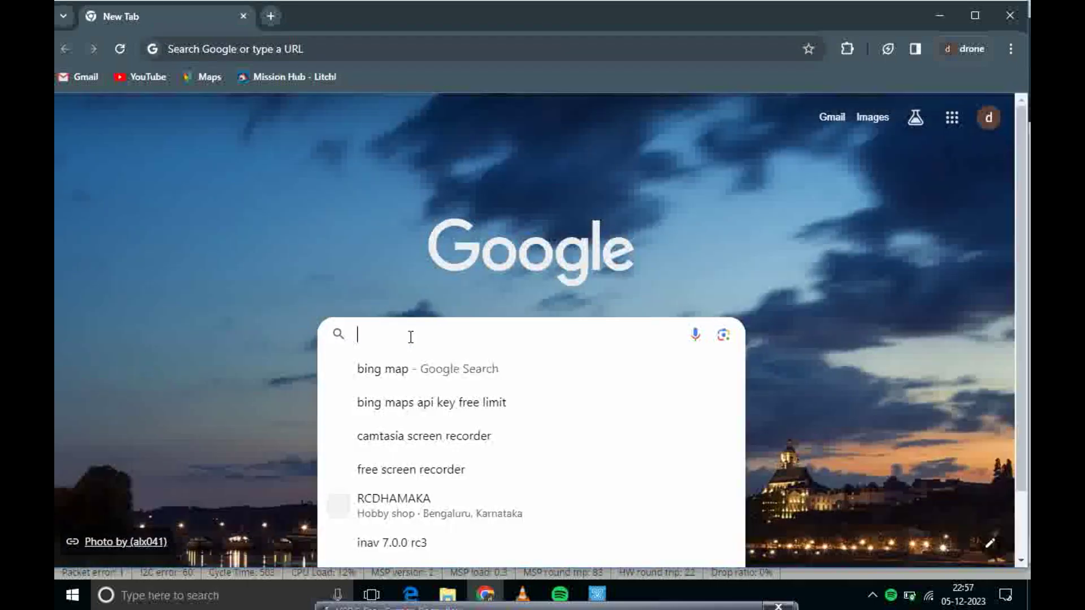
{"action": "left_click", "coordinate": [404, 370]}
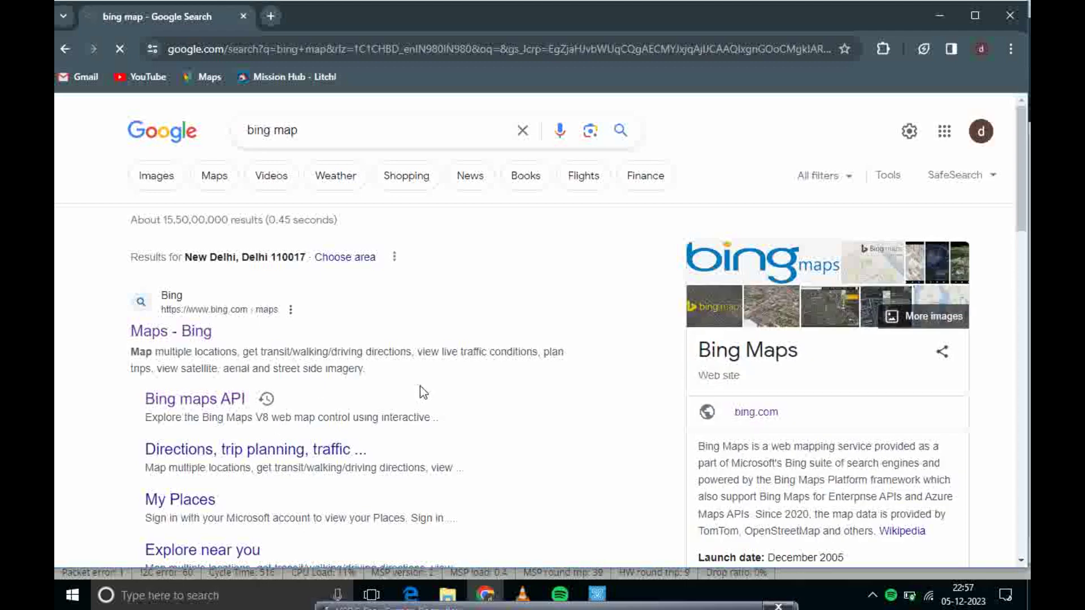
Sign in to the Bing Maps Dev Center from the Bing maps API result and open the account's key list.
{"action": "left_click", "coordinate": [200, 403]}
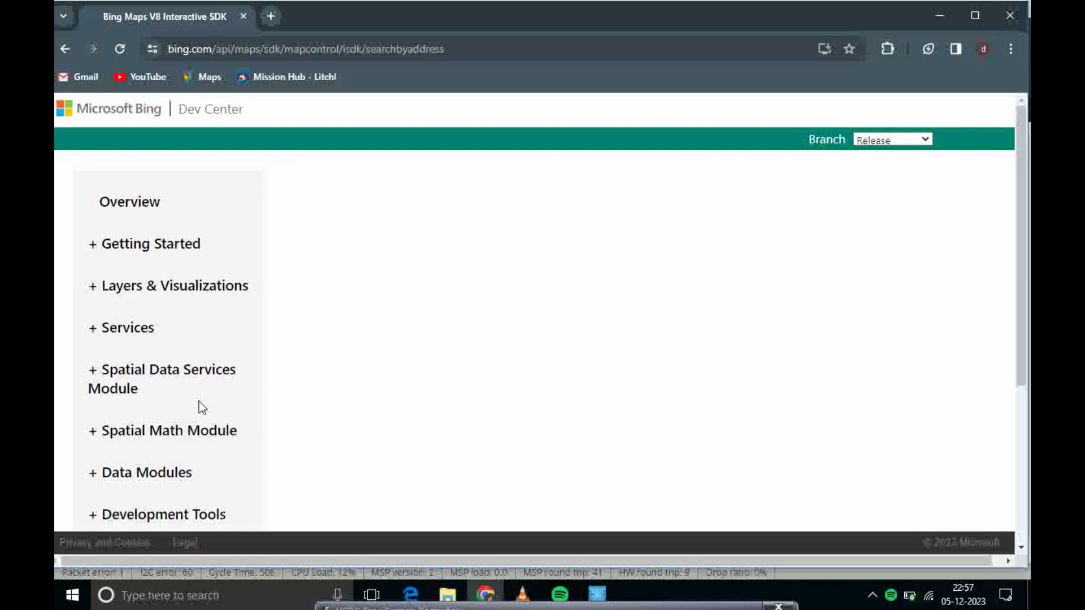
{"action": "left_click", "coordinate": [220, 116]}
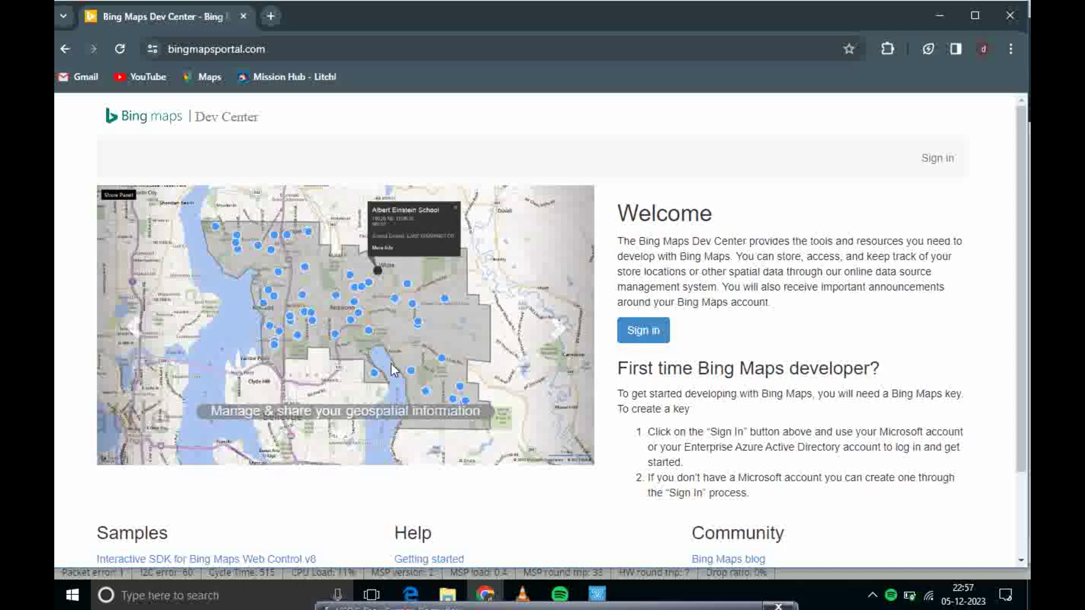
{"action": "left_click", "coordinate": [651, 339]}
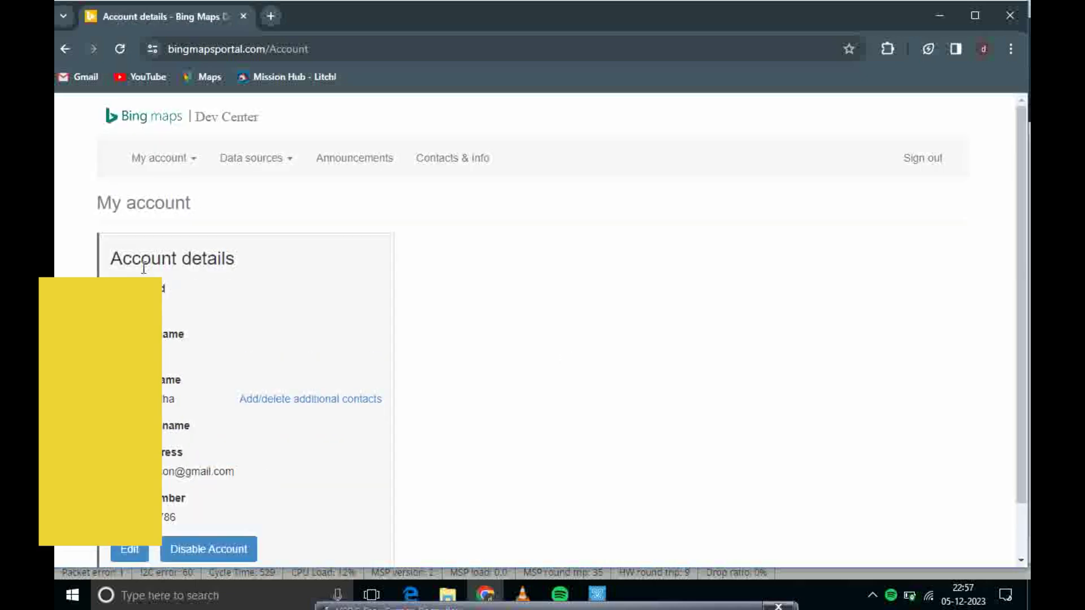
{"action": "left_click", "coordinate": [192, 160]}
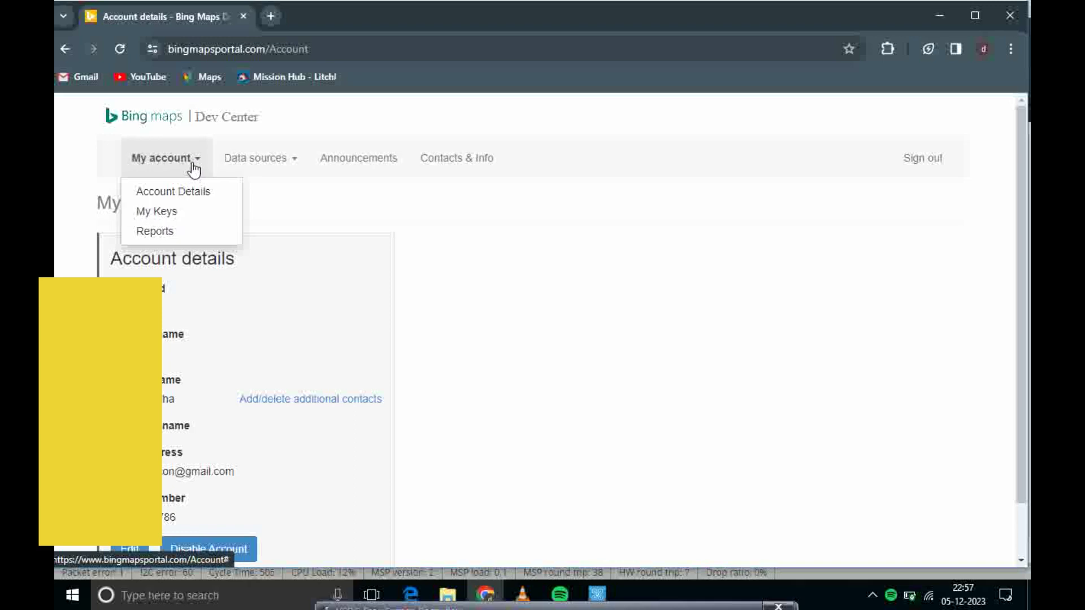
{"action": "left_click", "coordinate": [177, 212]}
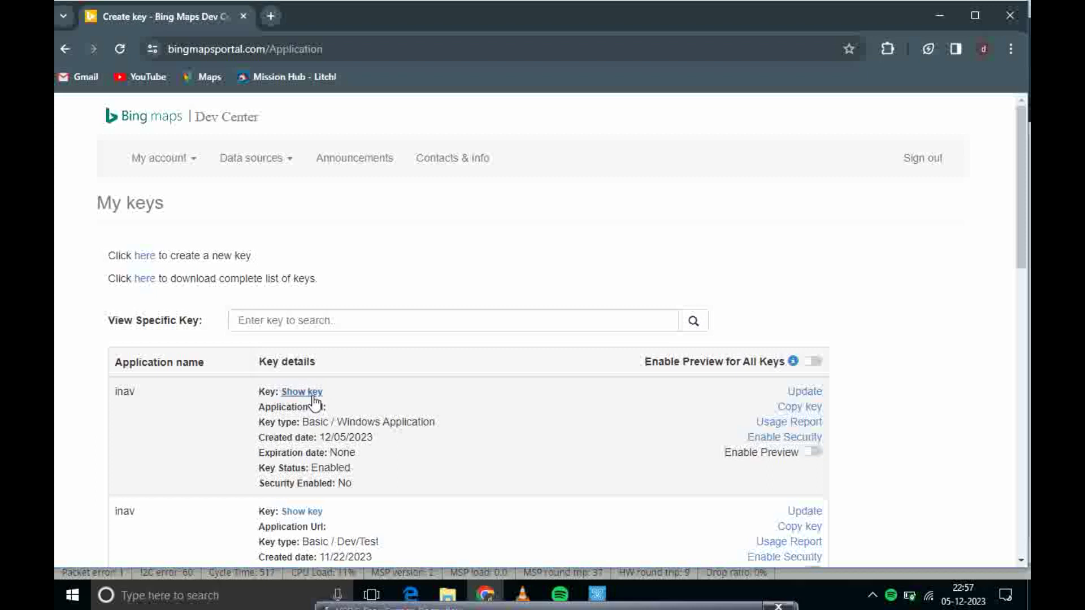
Fill in a new key form with application name inav, key type Basic and application type Windows Application, and return to the key list.
{"action": "left_click", "coordinate": [144, 256]}
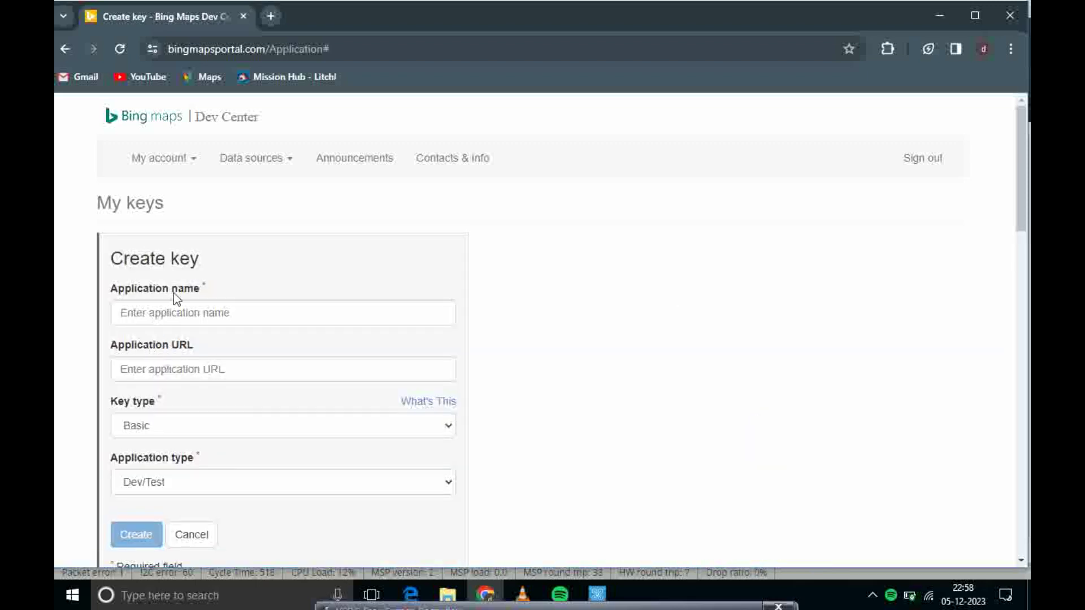
{"action": "left_click", "coordinate": [173, 312]}
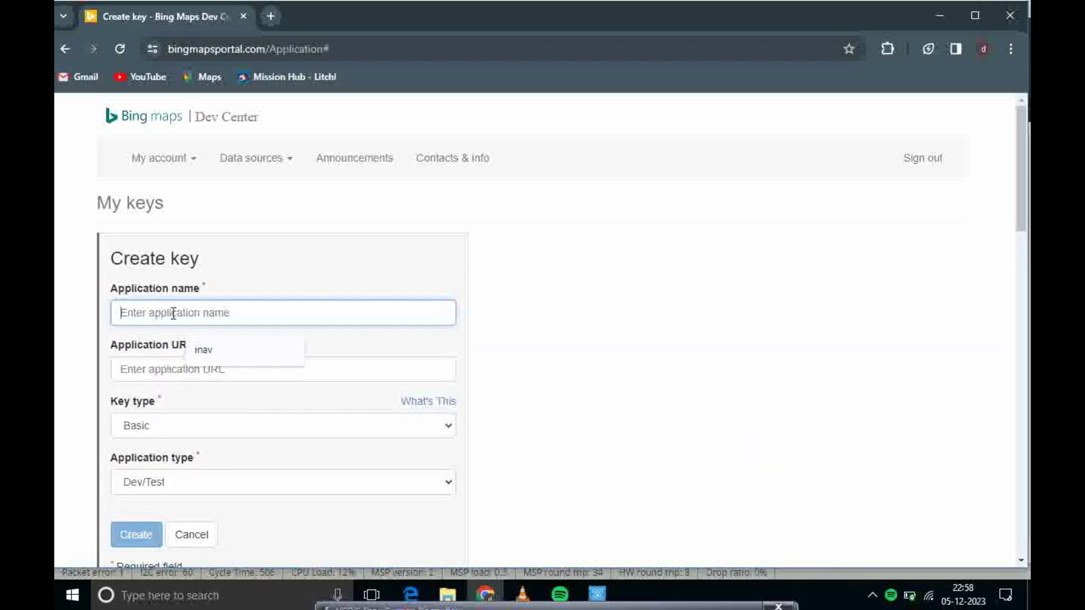
{"action": "left_click", "coordinate": [209, 348]}
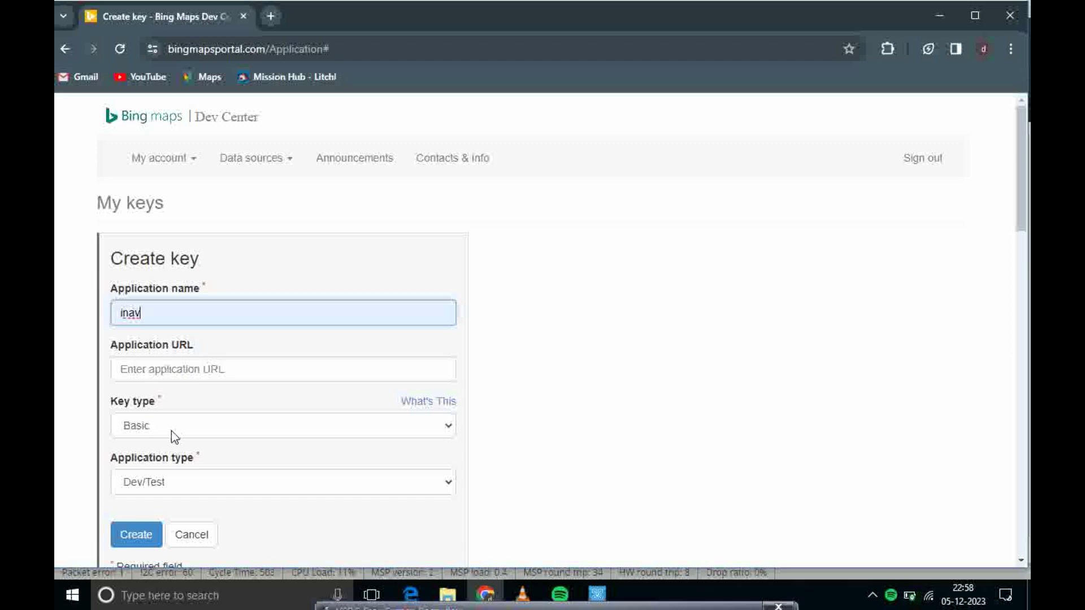
{"action": "left_click", "coordinate": [446, 430]}
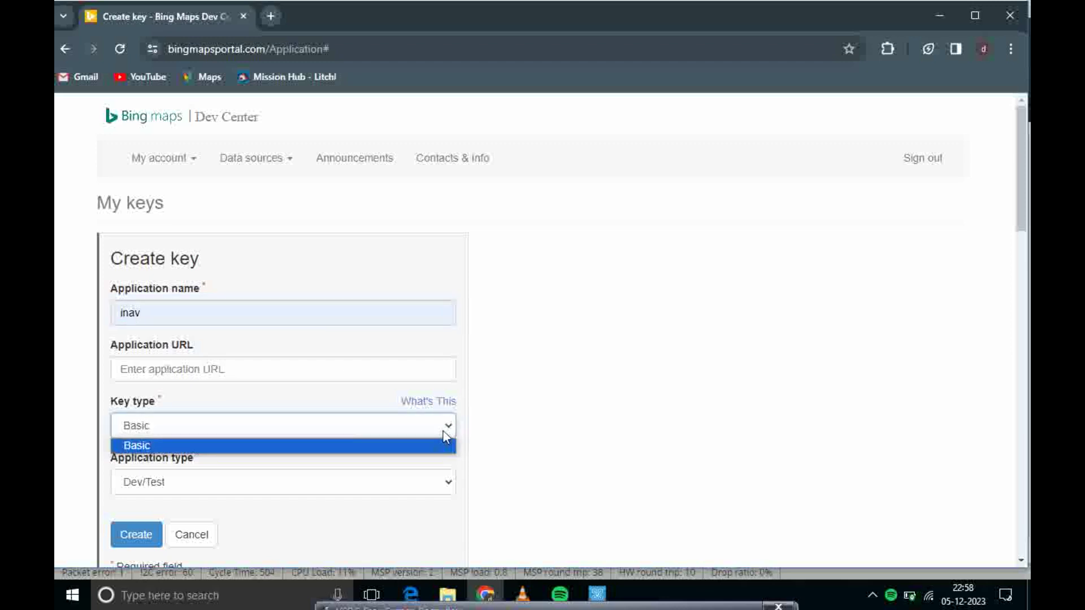
{"action": "left_click", "coordinate": [376, 445]}
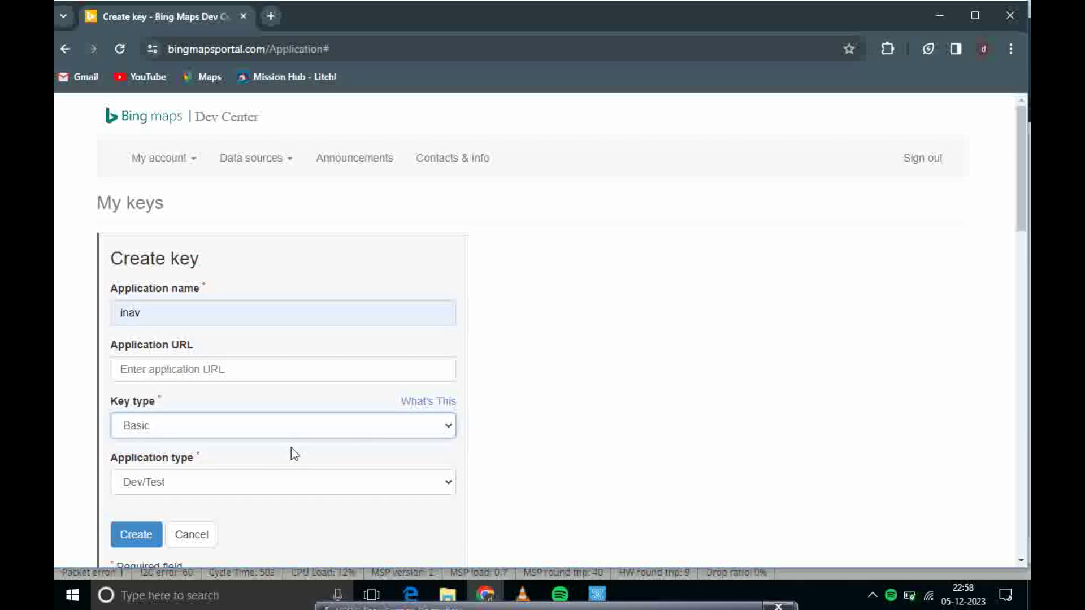
{"action": "left_click", "coordinate": [449, 485]}
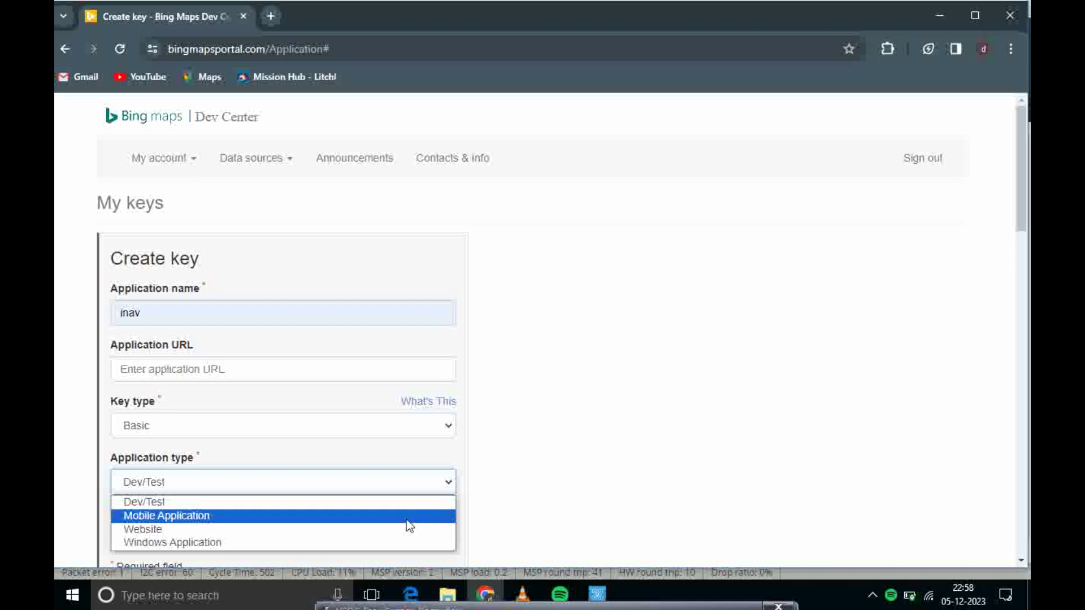
{"action": "left_click", "coordinate": [382, 544]}
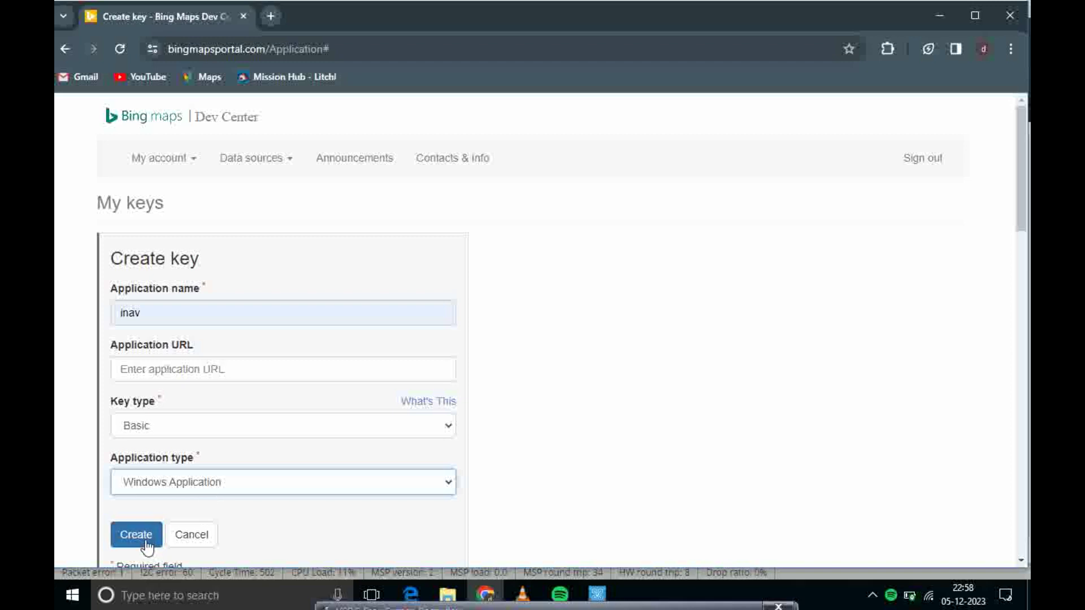
{"action": "left_click", "coordinate": [169, 159]}
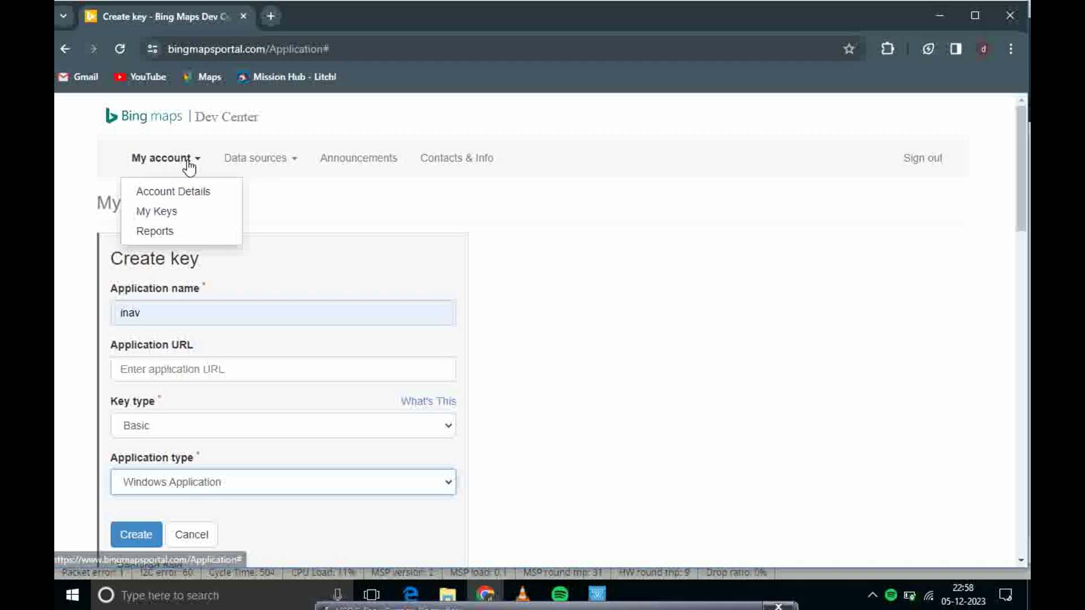
{"action": "left_click", "coordinate": [173, 212]}
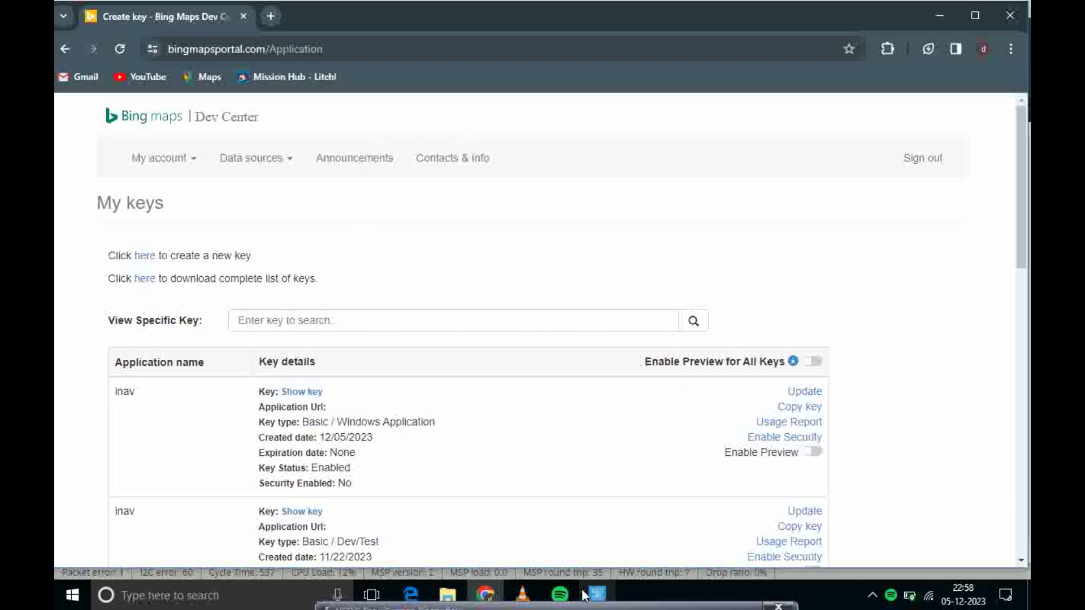
Switch back to INAV Configurator, review the Map API key field in the application options, and clear the stray waypoint.
{"action": "left_click", "coordinate": [597, 597]}
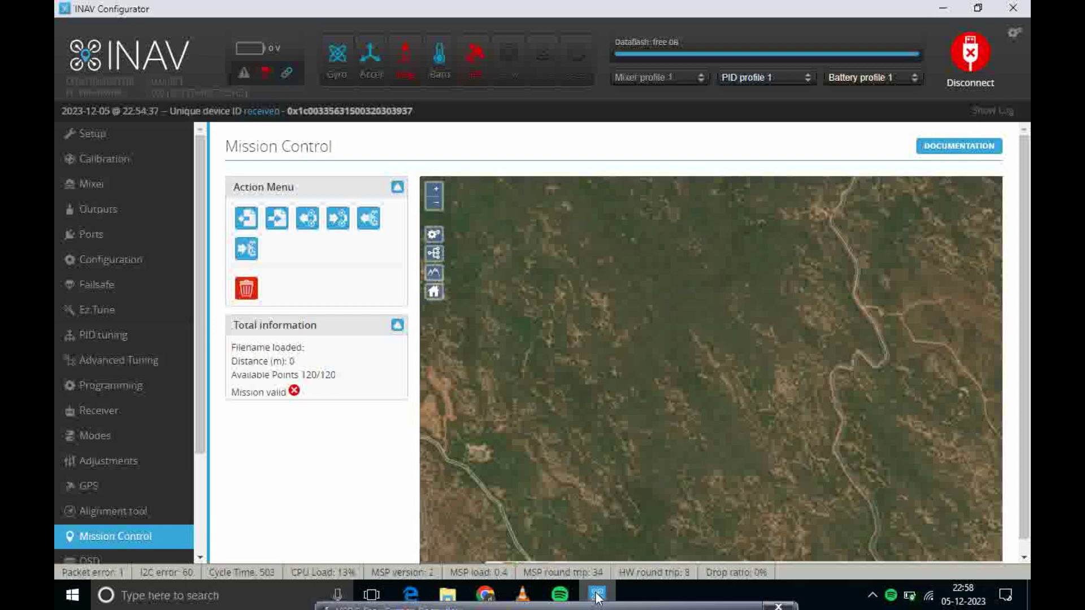
{"action": "left_click", "coordinate": [1014, 35]}
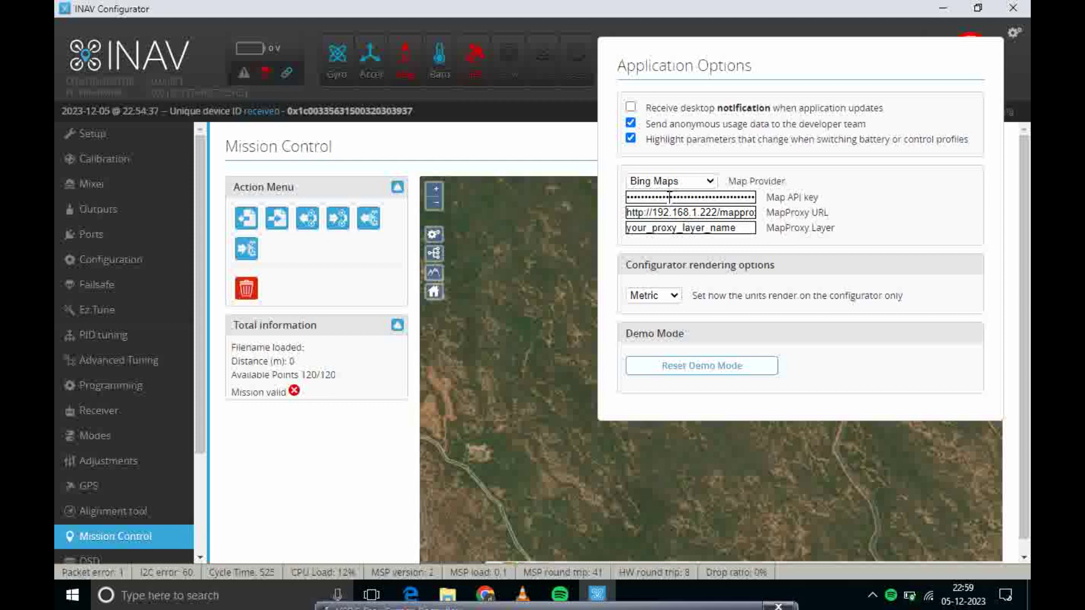
{"action": "left_click", "coordinate": [571, 244]}
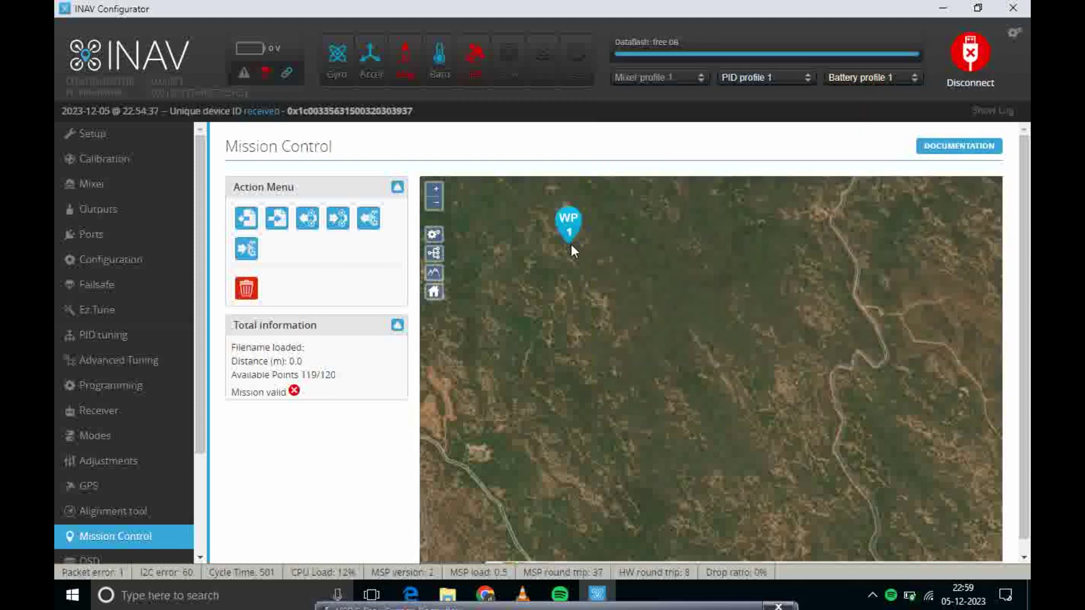
{"action": "left_click", "coordinate": [255, 295]}
{"action": "left_click", "coordinate": [614, 305]}
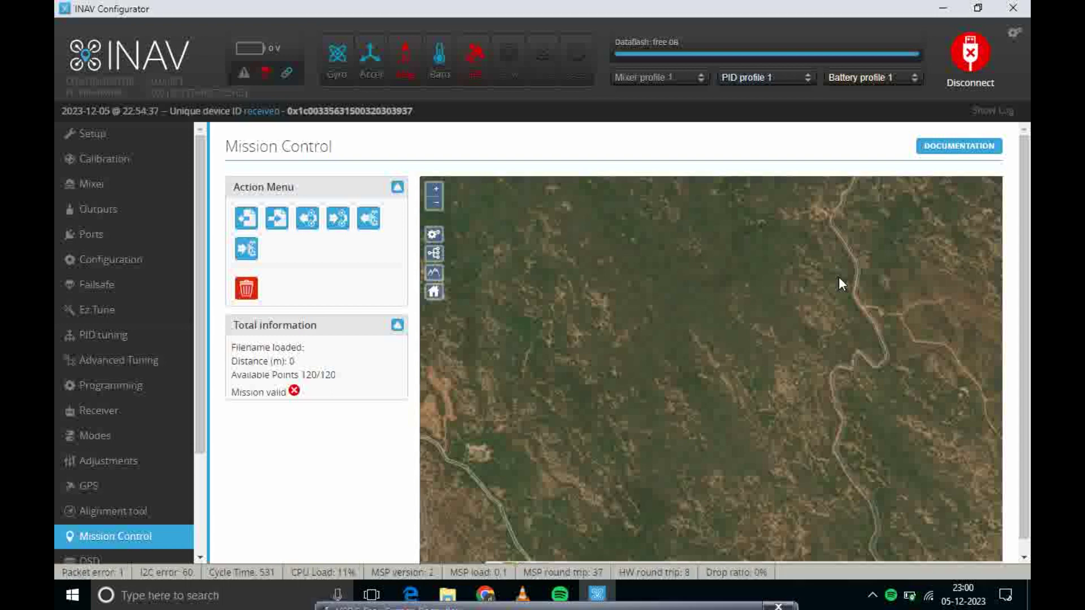
Place the first waypoint beside the road in the northeast of the map and review its type options, keeping Waypoint.
{"action": "left_click", "coordinate": [839, 259]}
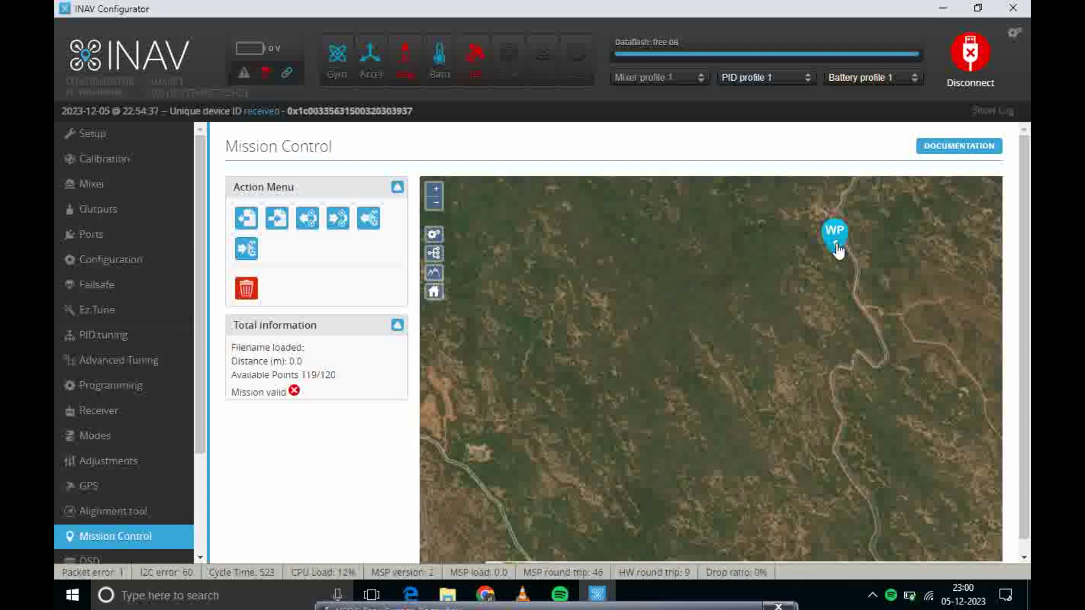
{"action": "left_click", "coordinate": [836, 247]}
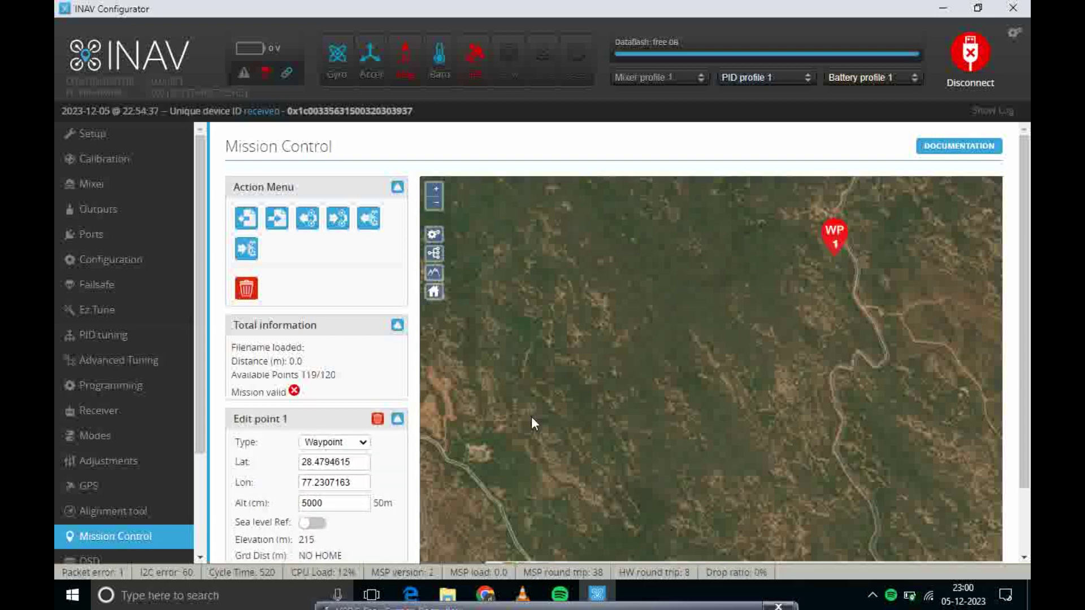
{"action": "scroll", "coordinate": [320, 398], "scroll_direction": "down", "scroll_amount": 2}
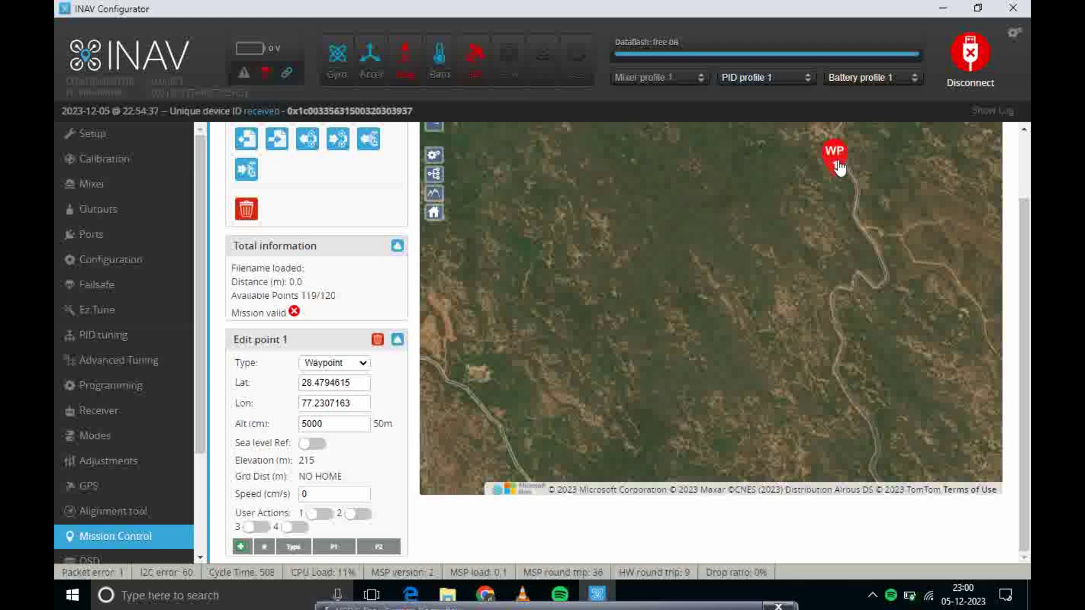
{"action": "left_click", "coordinate": [364, 368]}
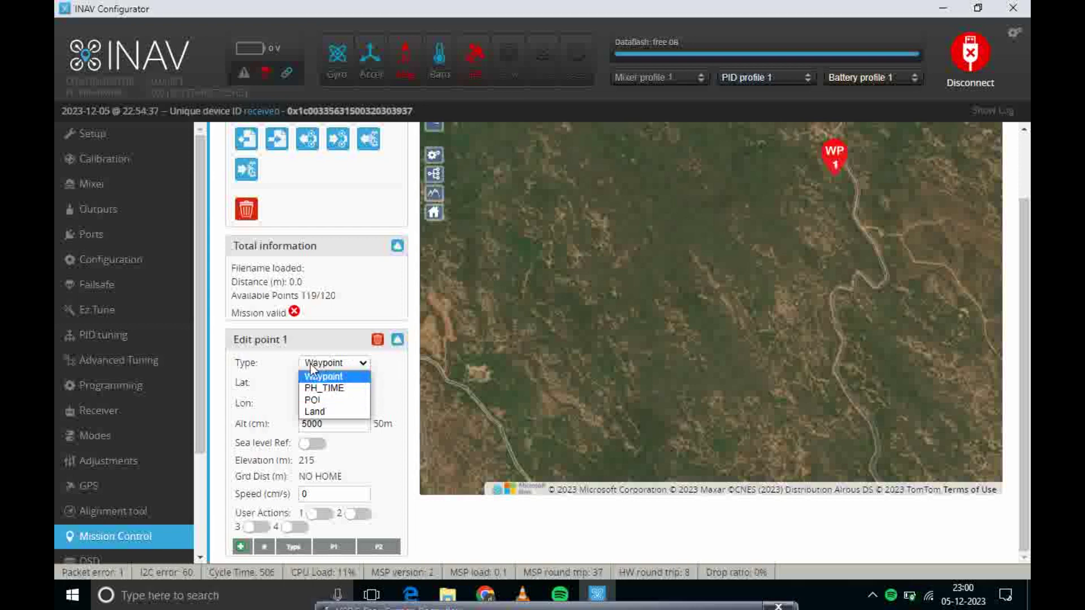
{"action": "left_click", "coordinate": [391, 381]}
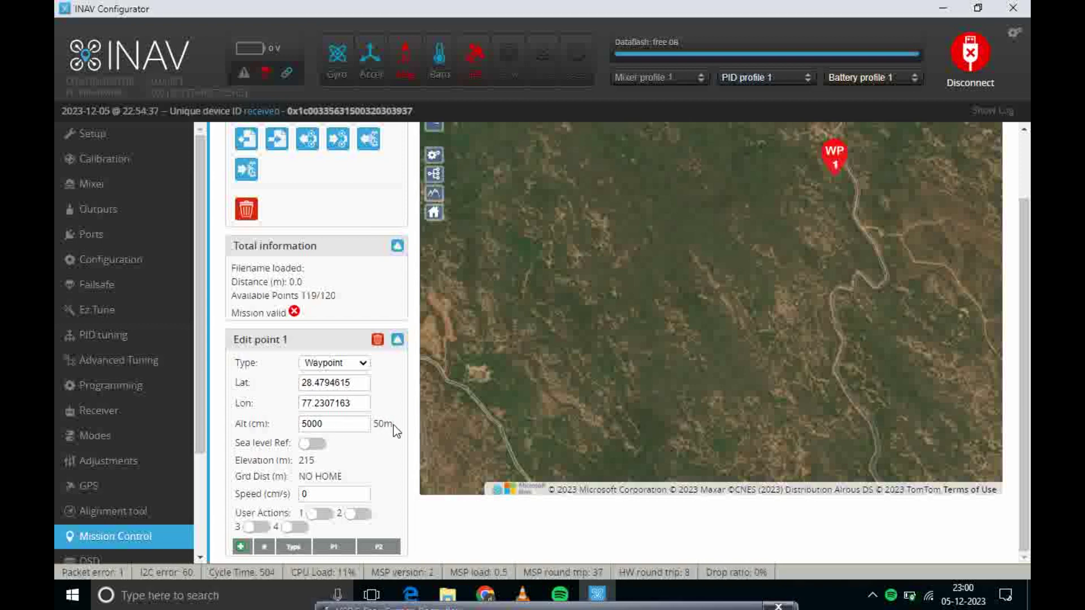
Set the altitude of waypoint 1 to 2000 cm.
{"action": "left_click", "coordinate": [348, 424]}
{"action": "key", "text": "BackSpace"}
{"action": "key", "text": "BackSpace"}
{"action": "key", "text": "BackSpace"}
{"action": "key", "text": "BackSpace"}
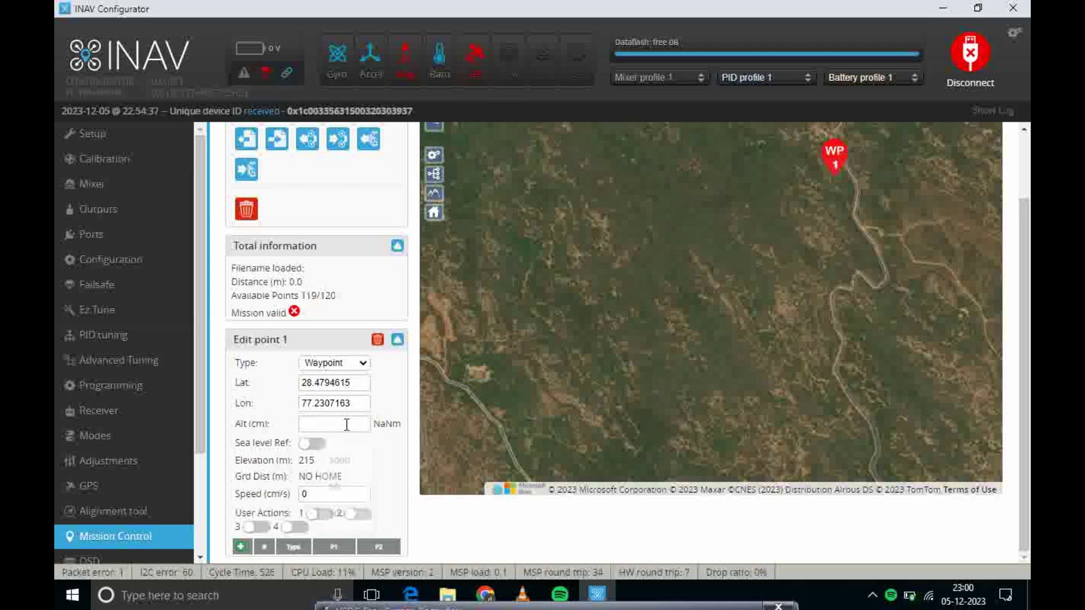
{"action": "type", "text": "2000"}
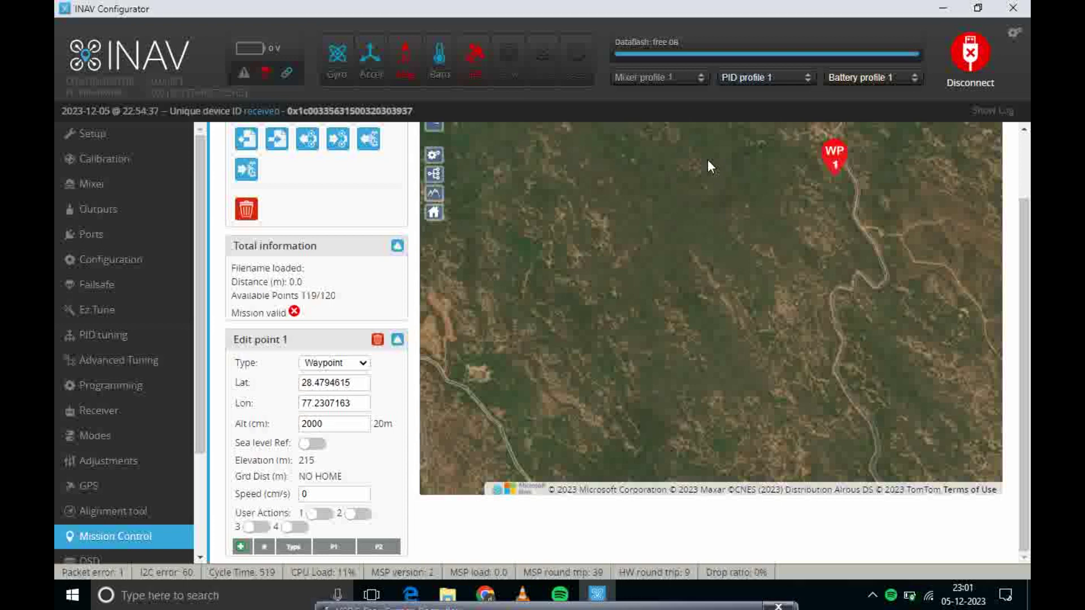
Place a second waypoint on the map west of waypoint 1, roughly level with it.
{"action": "scroll", "coordinate": [1026, 283], "scroll_direction": "up", "scroll_amount": 1}
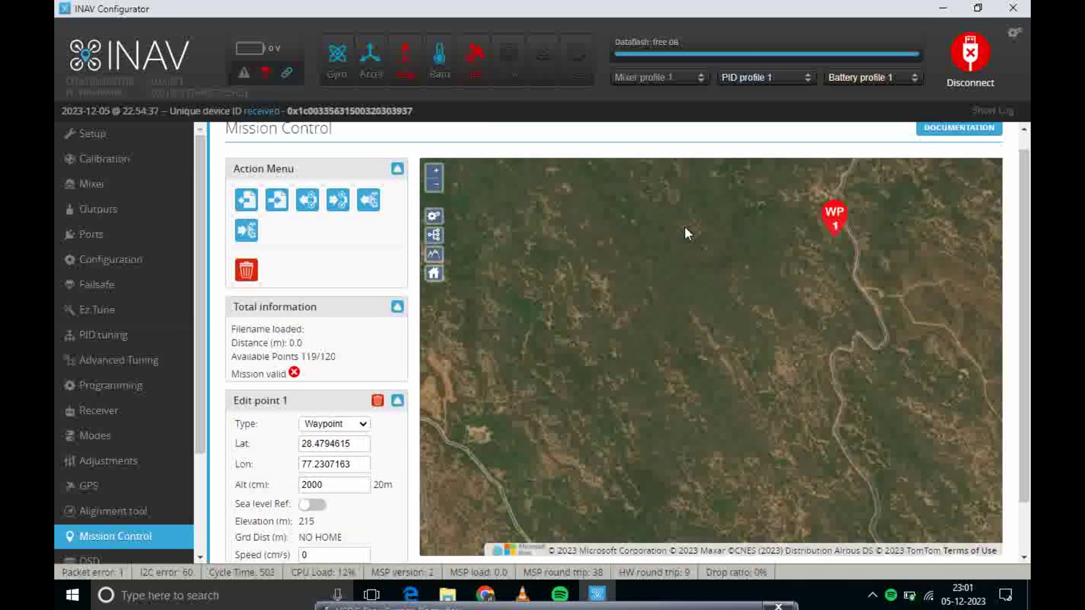
{"action": "left_click", "coordinate": [652, 216]}
{"action": "left_click_drag", "start_coordinate": [654, 230], "coordinate": [653, 245]}
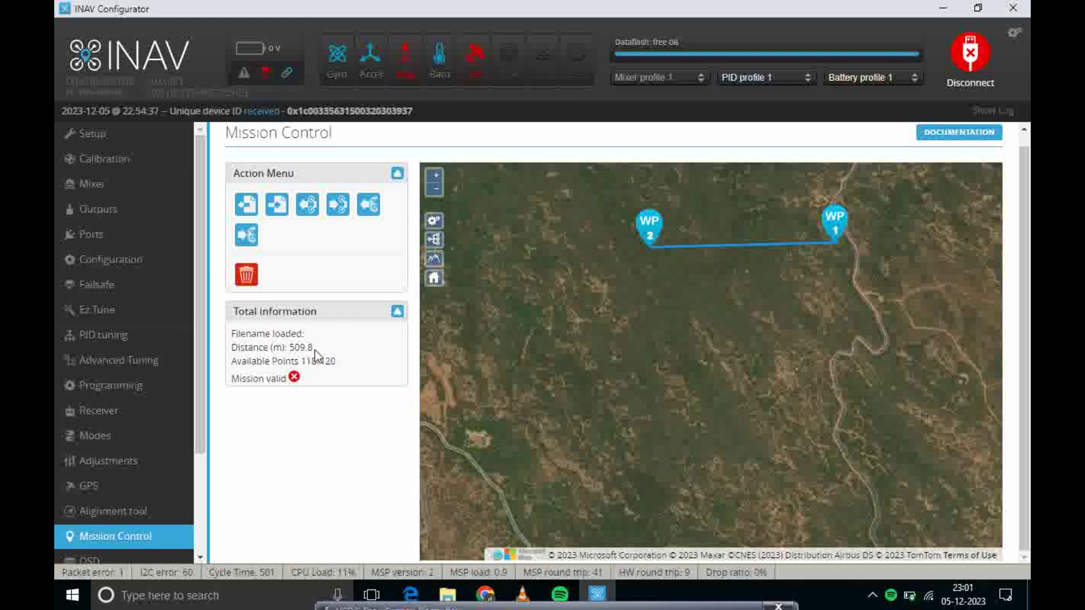
Set the altitude of waypoint 2 to 2000 cm.
{"action": "left_click", "coordinate": [646, 239]}
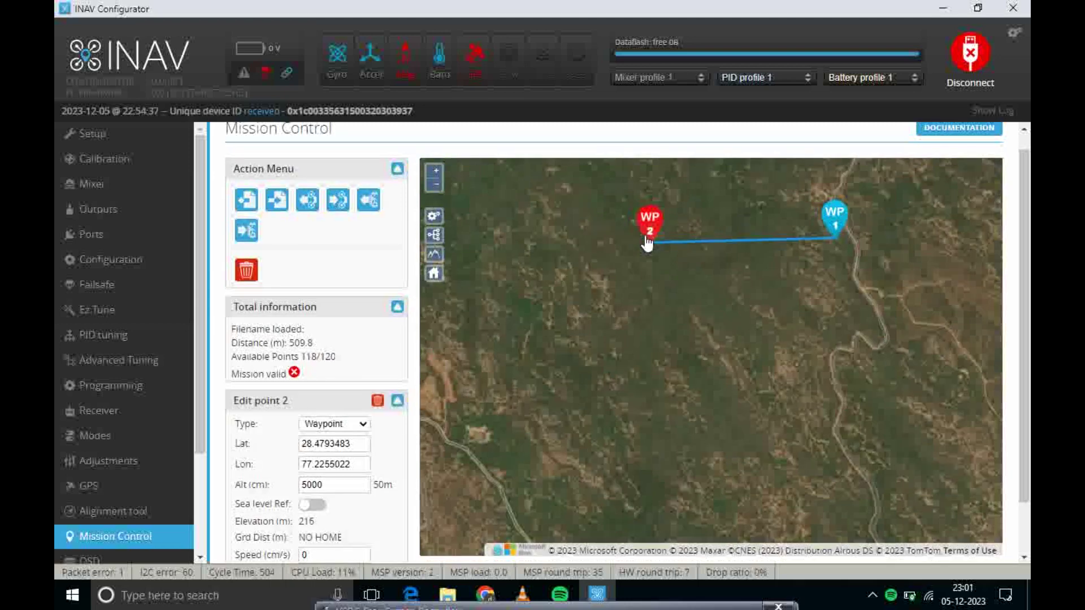
{"action": "left_click", "coordinate": [338, 484]}
{"action": "key", "text": "BackSpace"}
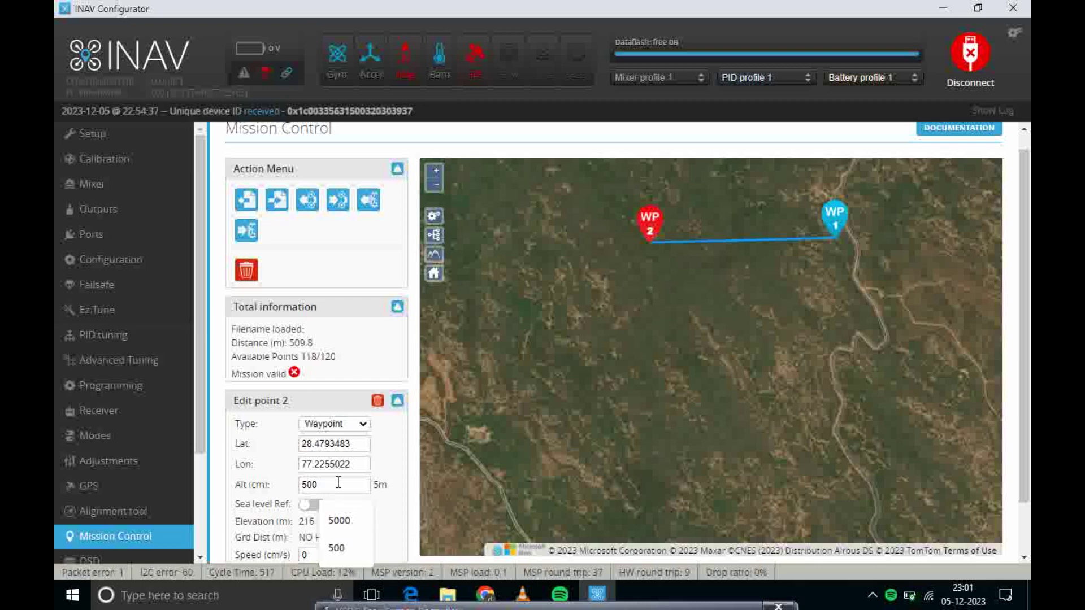
{"action": "key", "text": "BackSpace"}
{"action": "key", "text": "BackSpace"}
{"action": "key", "text": "BackSpace"}
{"action": "type", "text": "2000"}
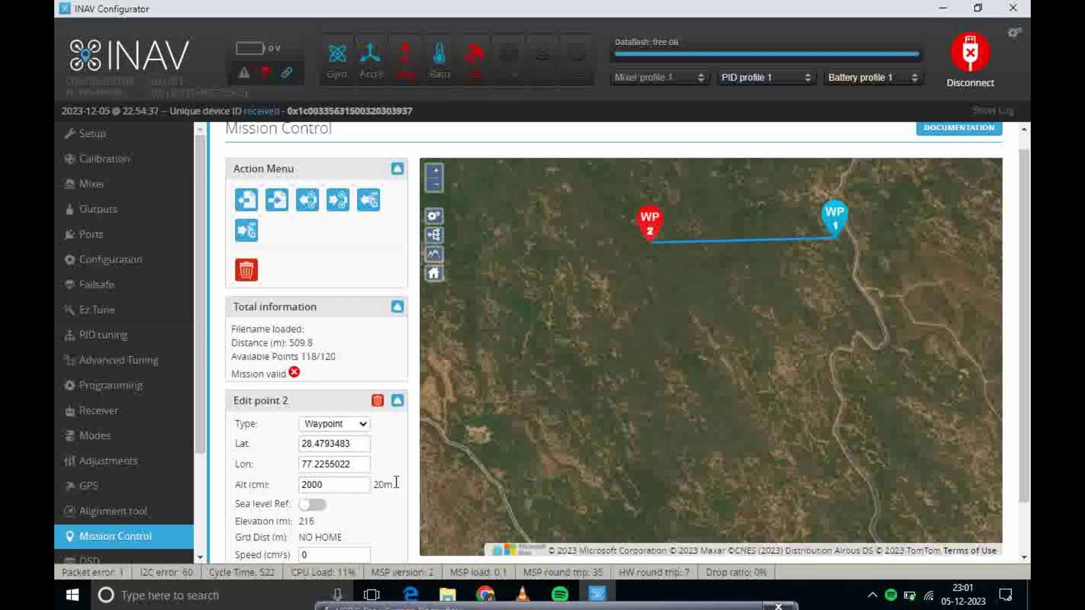
Add a third waypoint directly south of waypoint 2 and a fourth beside the road to its east, south of waypoint 1.
{"action": "left_click", "coordinate": [649, 396]}
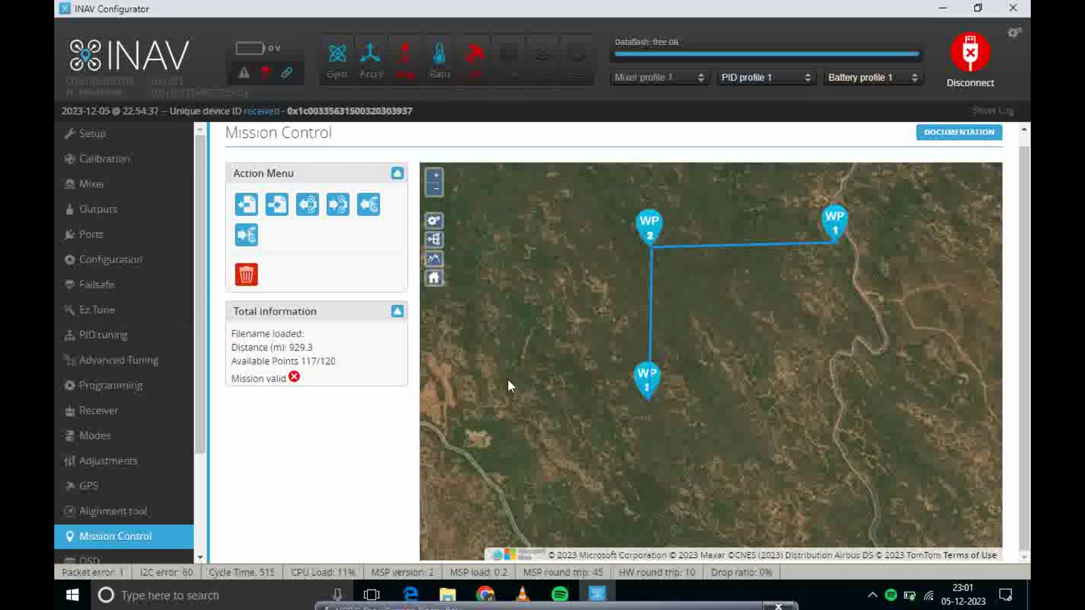
{"action": "left_click_drag", "start_coordinate": [647, 382], "coordinate": [652, 390]}
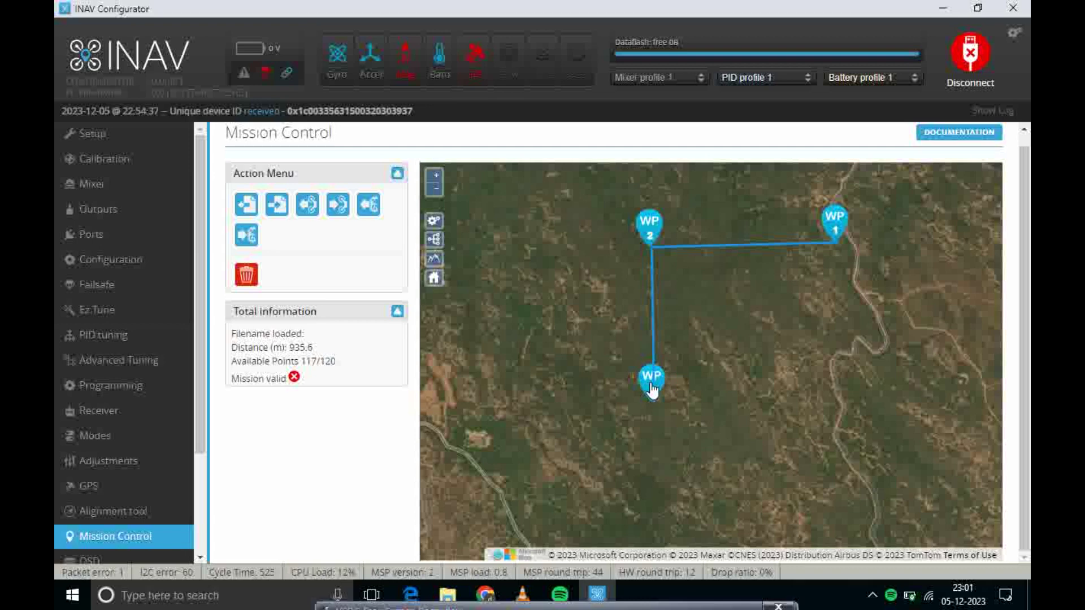
{"action": "left_click", "coordinate": [652, 389]}
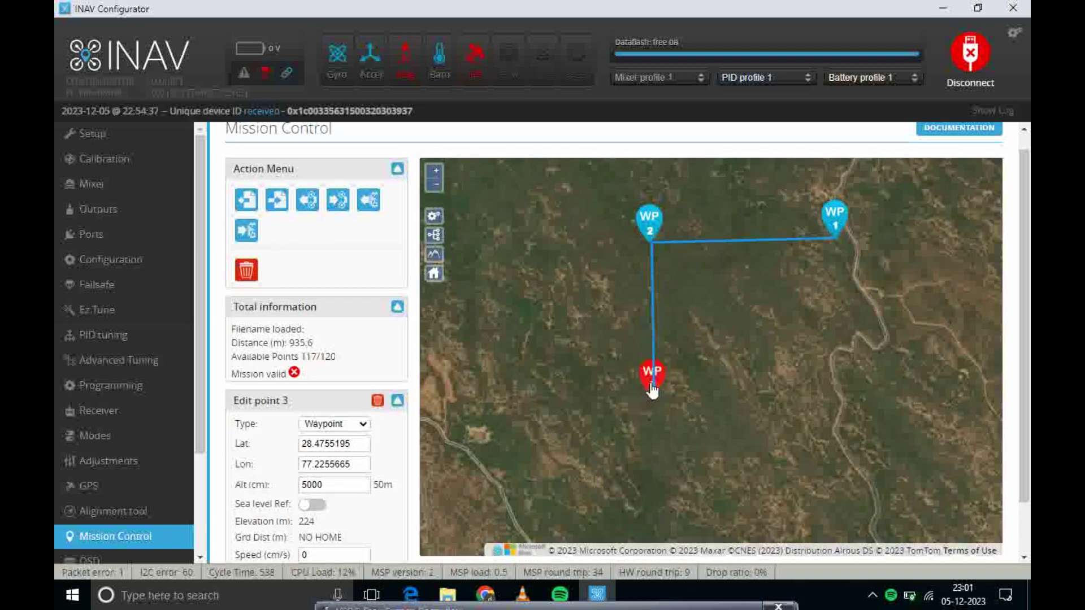
{"action": "left_click", "coordinate": [848, 383]}
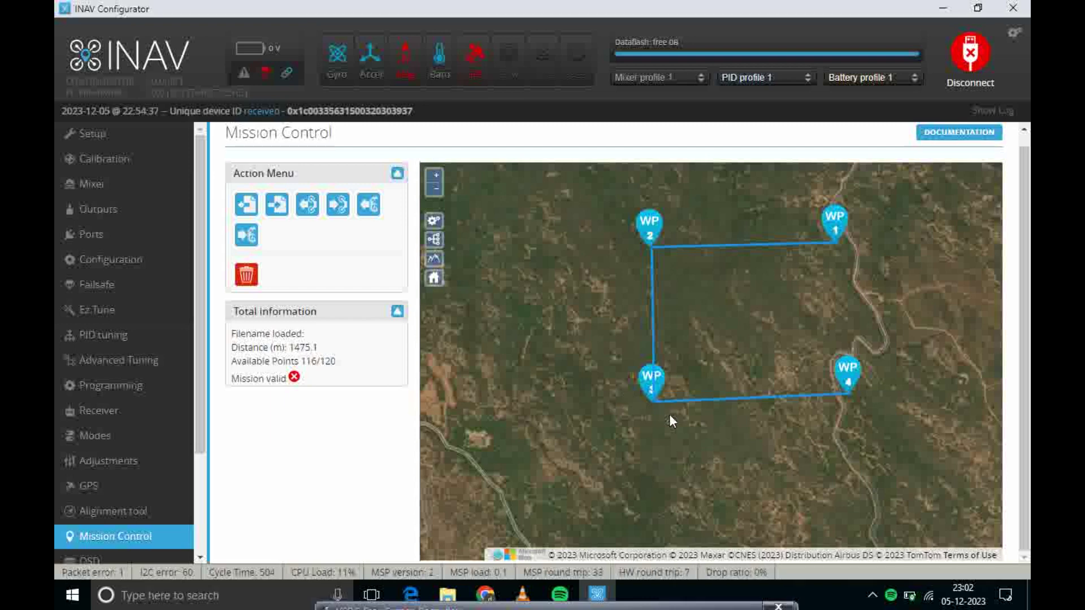
{"action": "left_click_drag", "start_coordinate": [845, 386], "coordinate": [843, 387]}
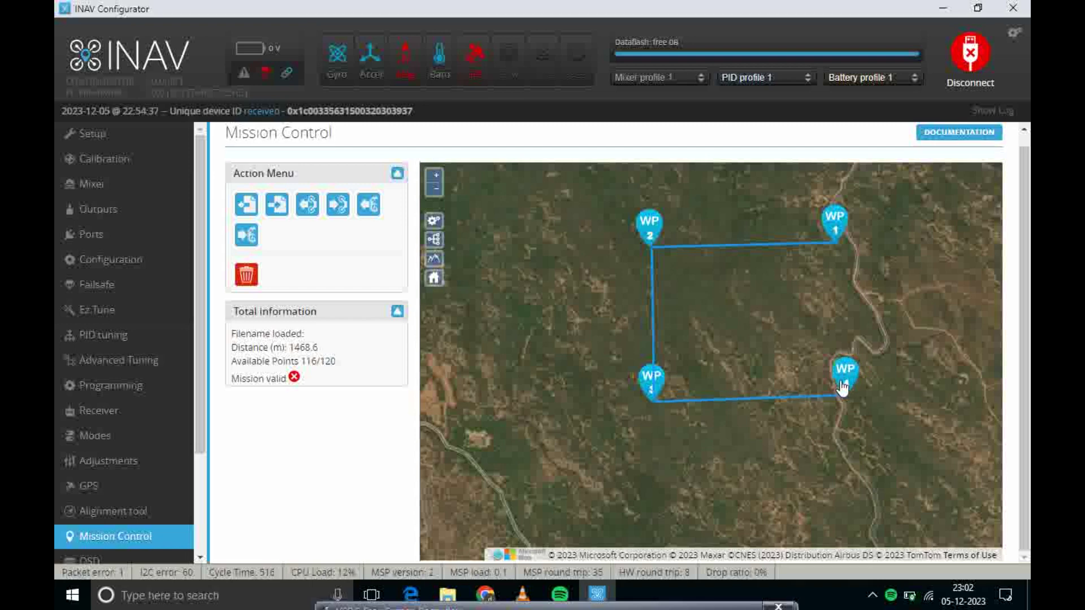
{"action": "left_click", "coordinate": [844, 384]}
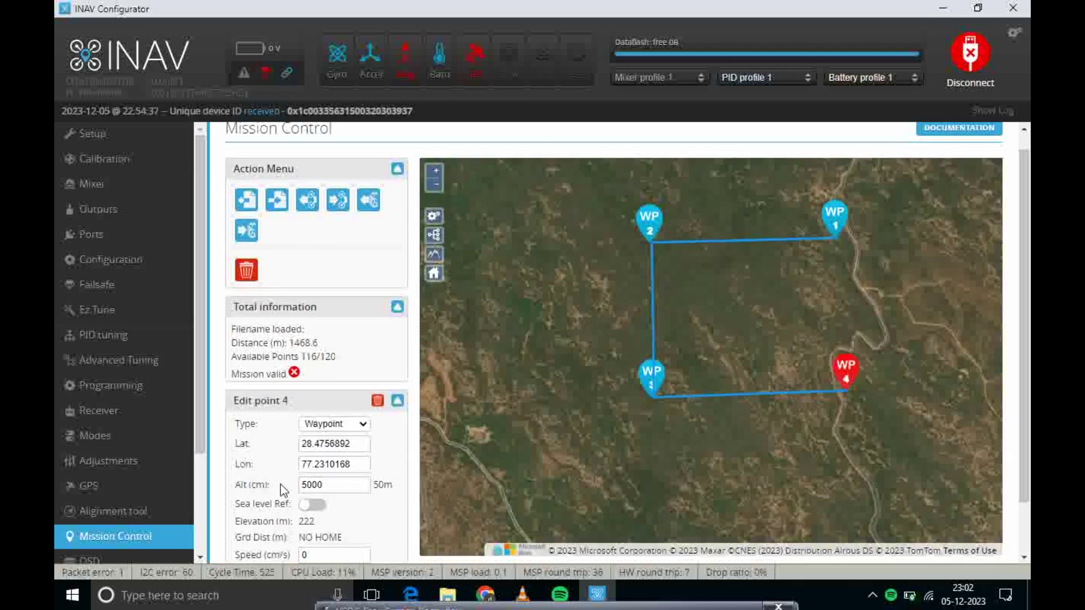
Set the altitude of waypoint 4 to 2000 cm, and check the settings of waypoints 1 and 2.
{"action": "left_click", "coordinate": [329, 485]}
{"action": "key", "text": "BackSpace"}
{"action": "key", "text": "BackSpace"}
{"action": "key", "text": "BackSpace"}
{"action": "key", "text": "BackSpace"}
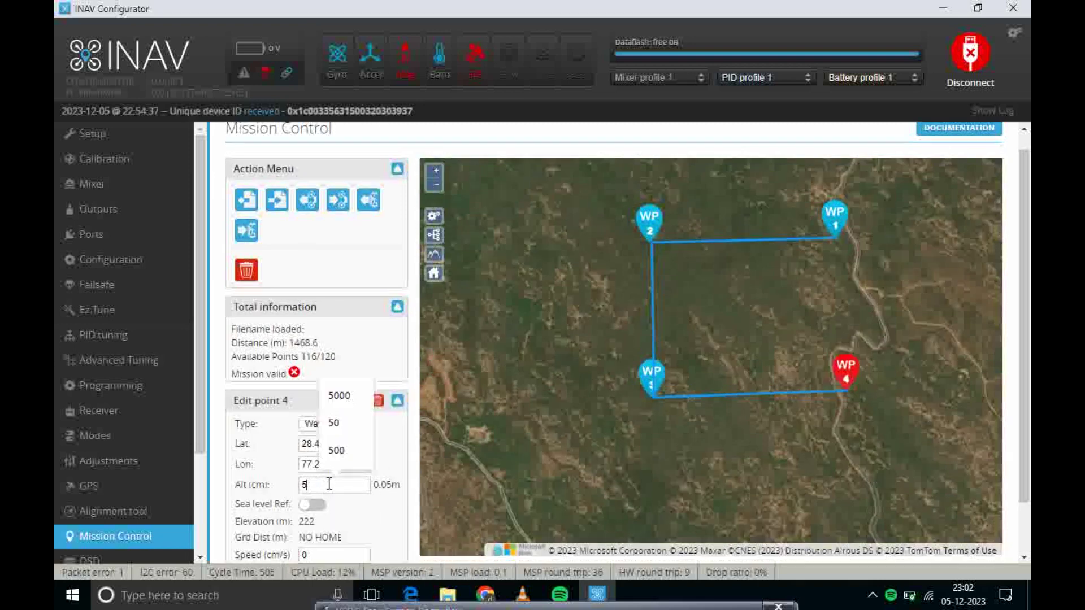
{"action": "type", "text": "2000"}
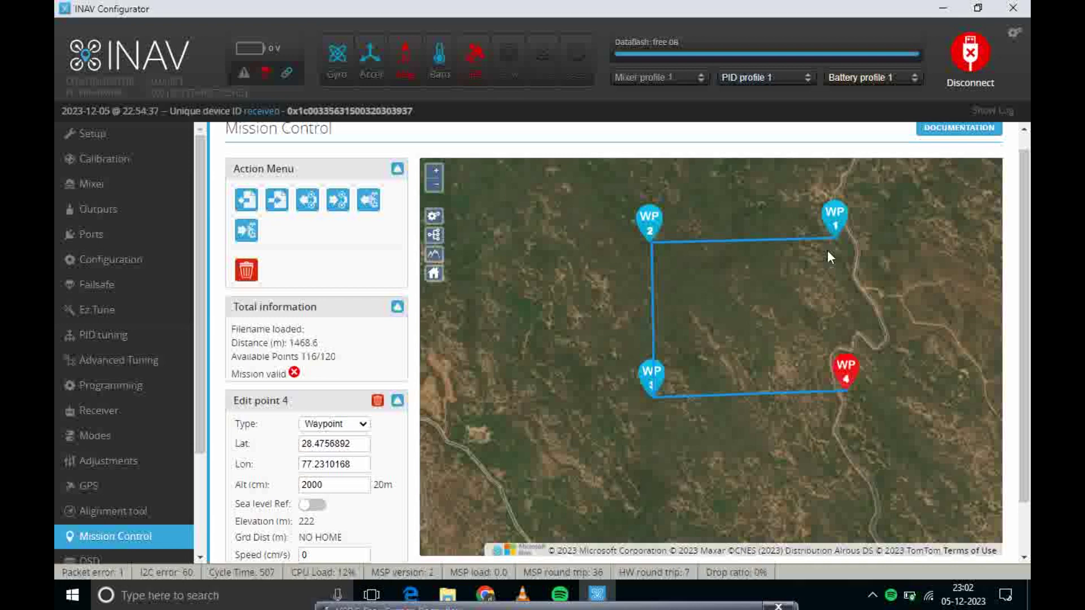
{"action": "left_click", "coordinate": [837, 226]}
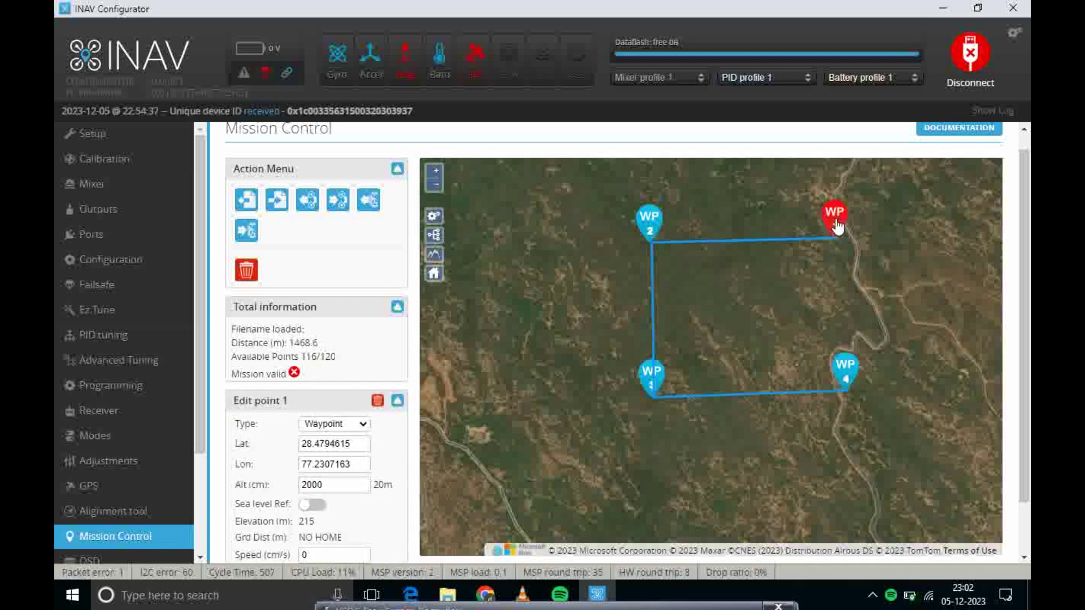
{"action": "left_click_drag", "start_coordinate": [653, 233], "coordinate": [652, 232]}
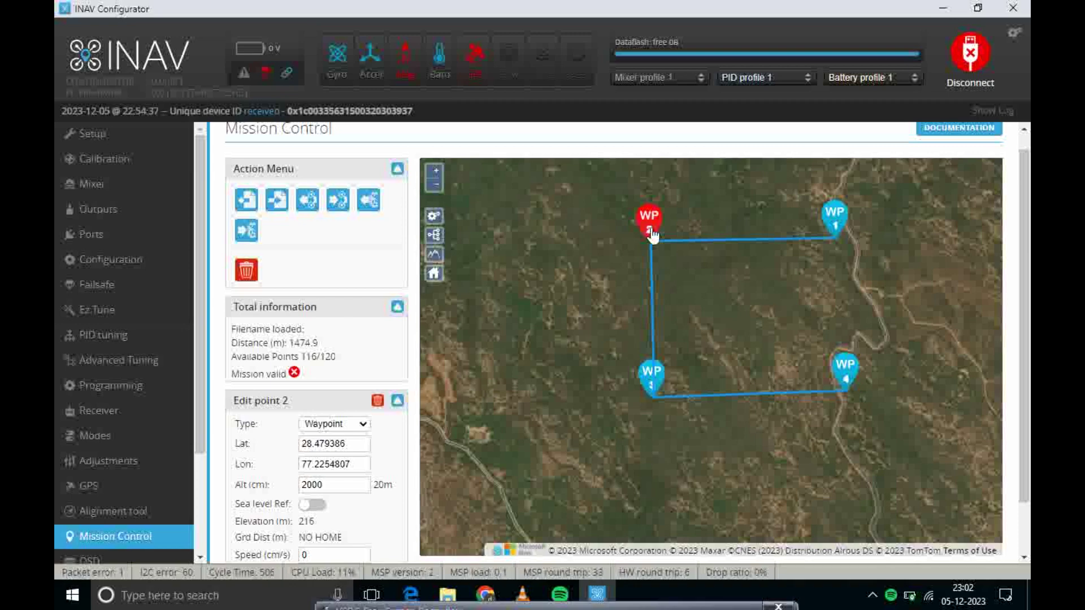
{"action": "left_click", "coordinate": [654, 391]}
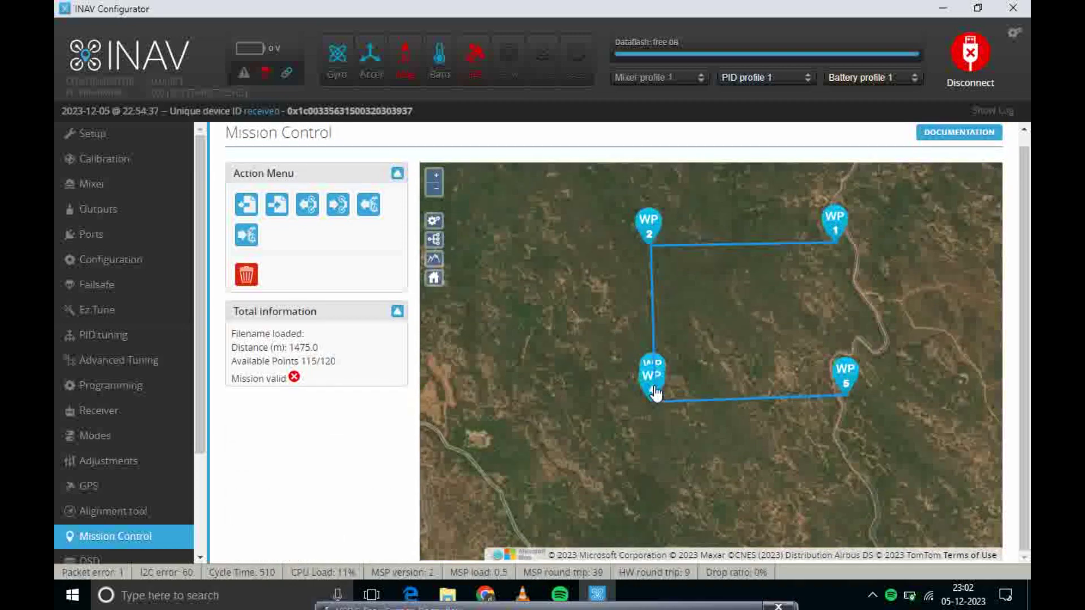
{"action": "left_click", "coordinate": [660, 371]}
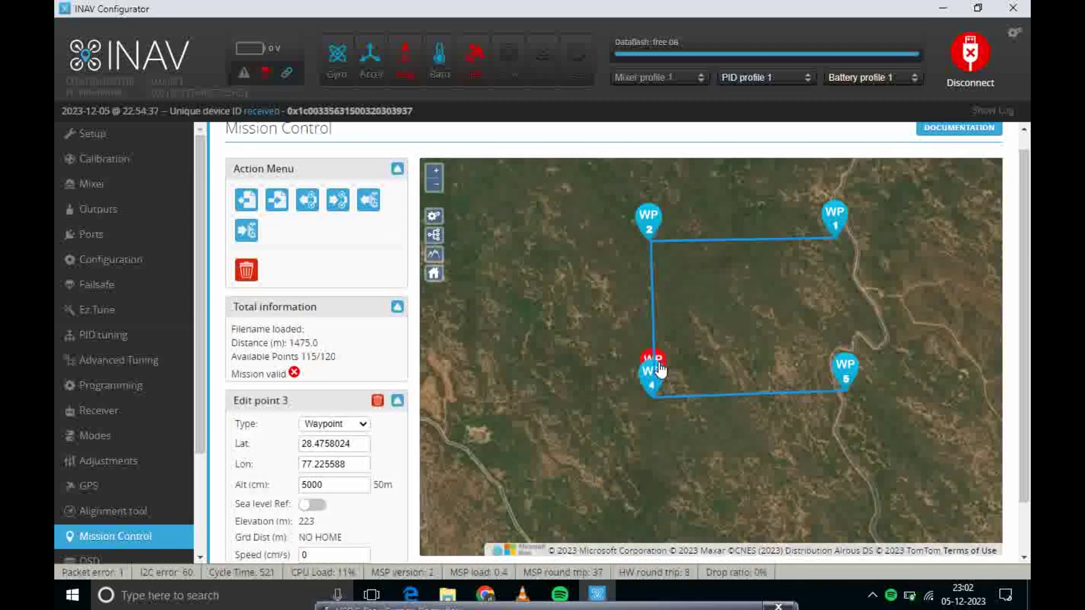
{"action": "left_click", "coordinate": [377, 401]}
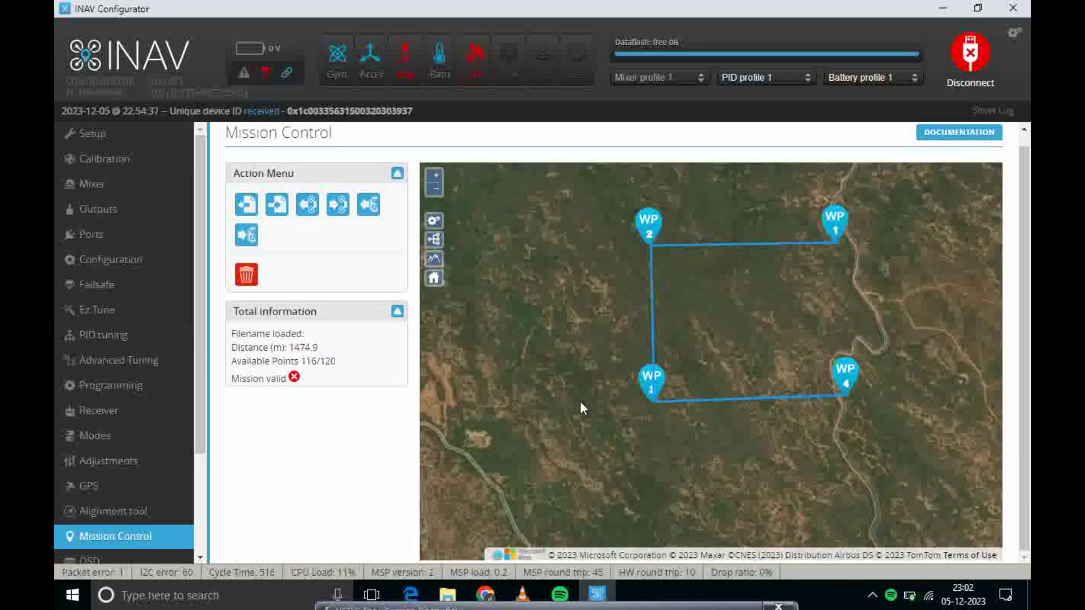
Set the altitude of waypoint 3, the southwest corner of the route, to 2000 cm.
{"action": "left_click", "coordinate": [646, 391]}
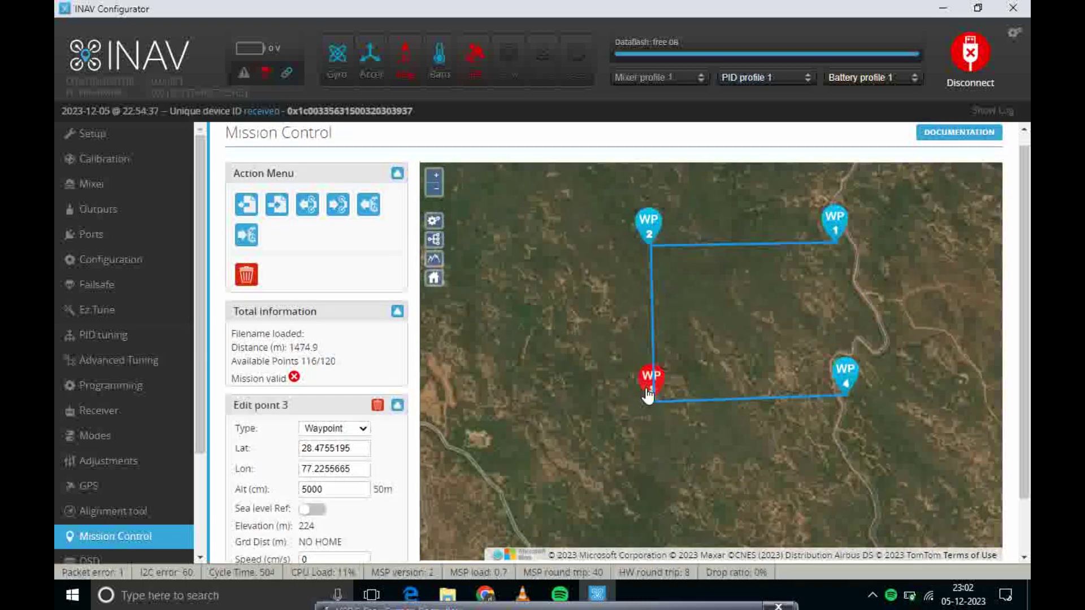
{"action": "double_click", "coordinate": [330, 490]}
{"action": "key", "text": "BackSpace"}
{"action": "type", "text": "2000"}
Add an extra action to waypoint 4 and set its type to RTH.
{"action": "left_click", "coordinate": [850, 384]}
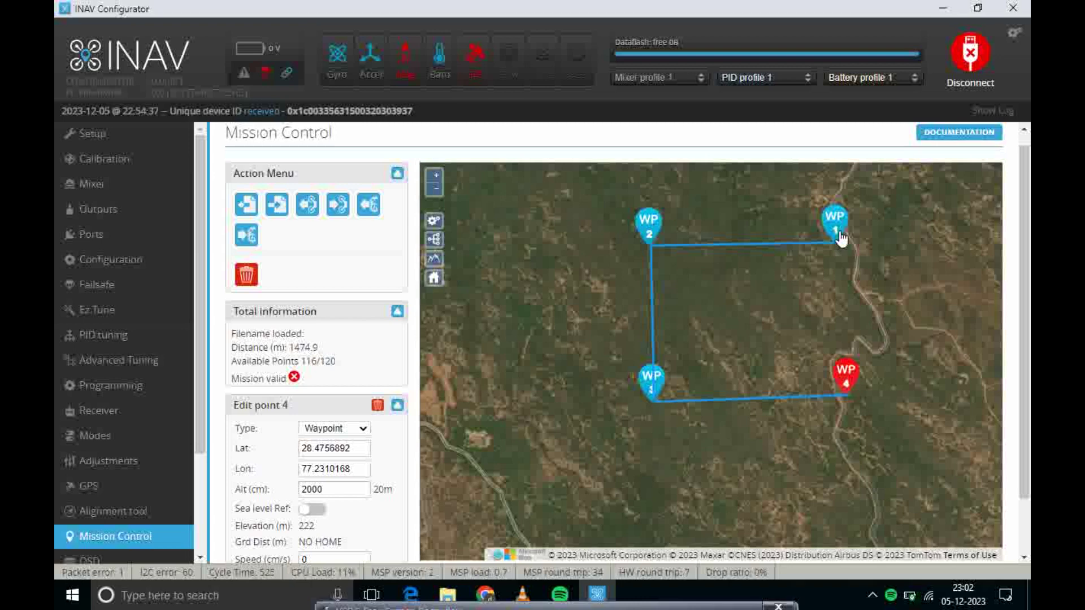
{"action": "left_click", "coordinate": [842, 385]}
{"action": "scroll", "coordinate": [1027, 381], "scroll_direction": "down", "scroll_amount": 2}
{"action": "left_click", "coordinate": [242, 548]}
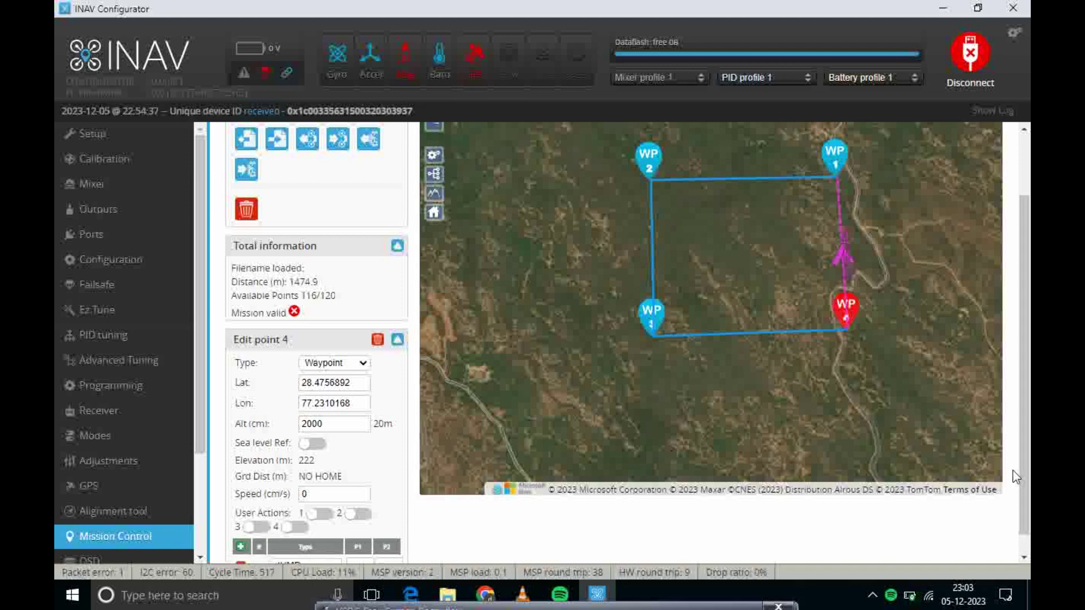
{"action": "scroll", "coordinate": [1017, 477], "scroll_direction": "down", "scroll_amount": 1}
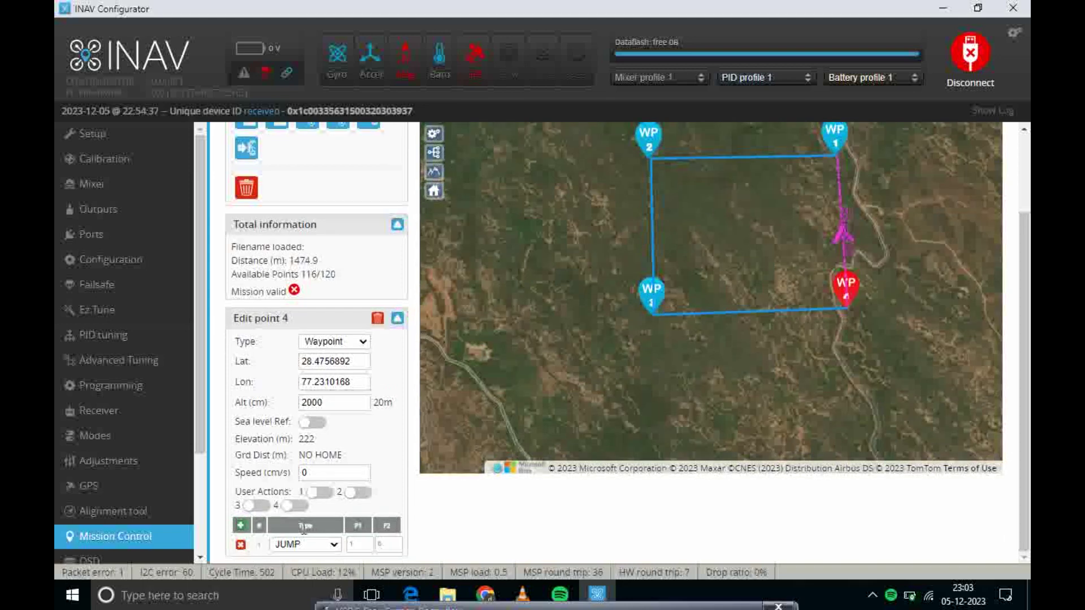
{"action": "left_click", "coordinate": [332, 546]}
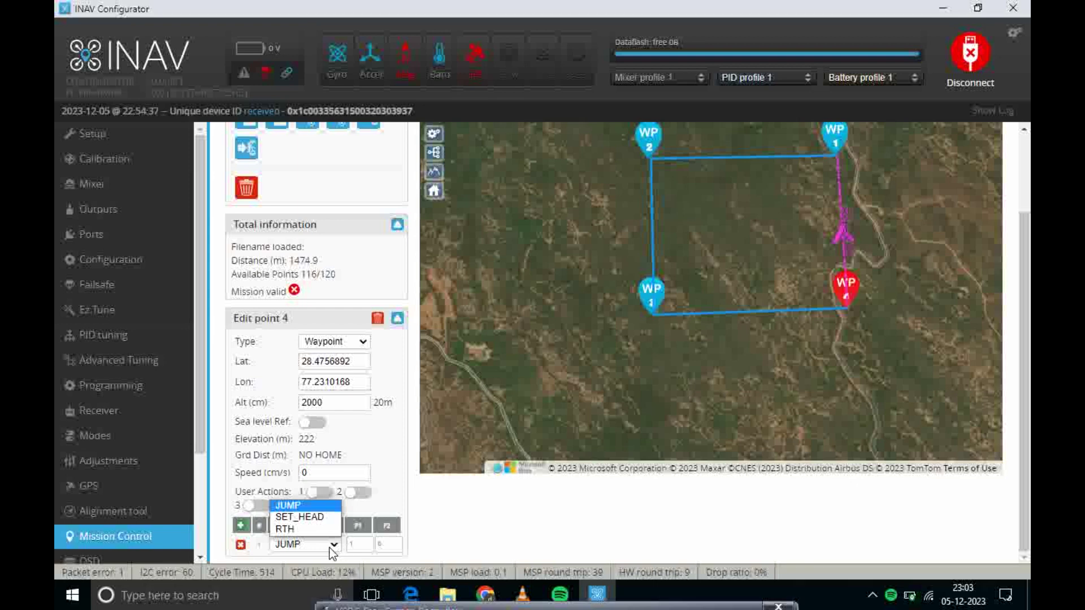
{"action": "left_click", "coordinate": [291, 531]}
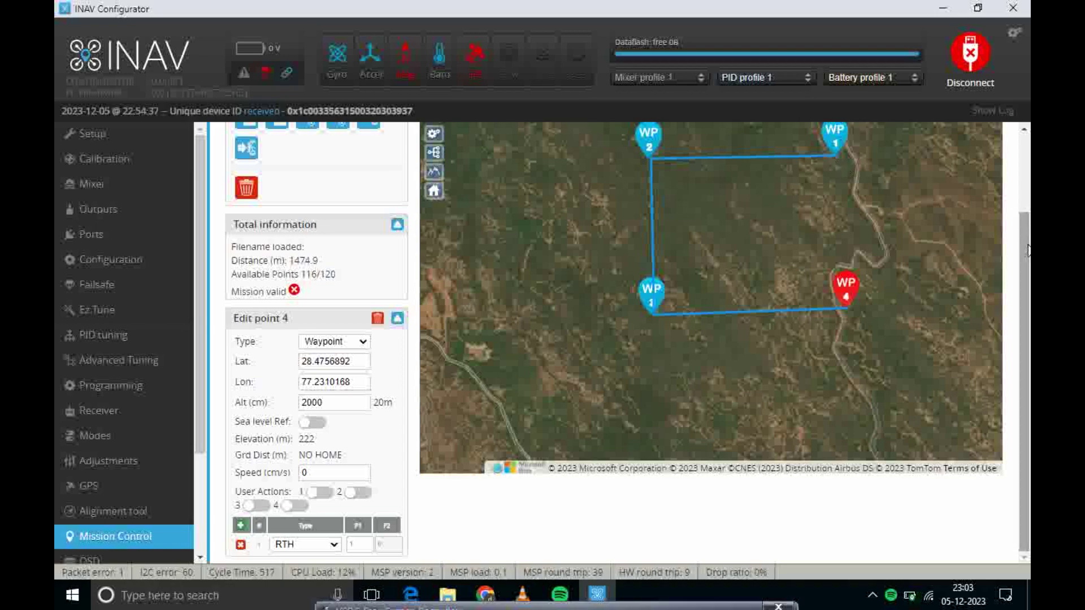
Extend the route with a fifth waypoint between waypoints 4 and 1 and a sixth west of it, just inside the western leg.
{"action": "left_click_drag", "start_coordinate": [1029, 250], "coordinate": [1029, 190]}
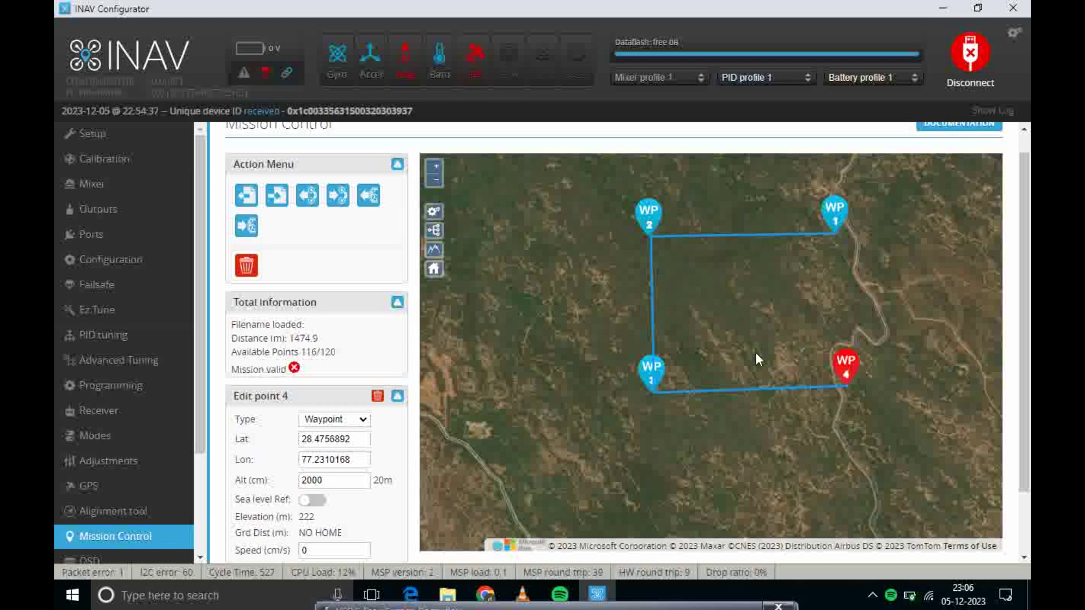
{"action": "left_click", "coordinate": [840, 286]}
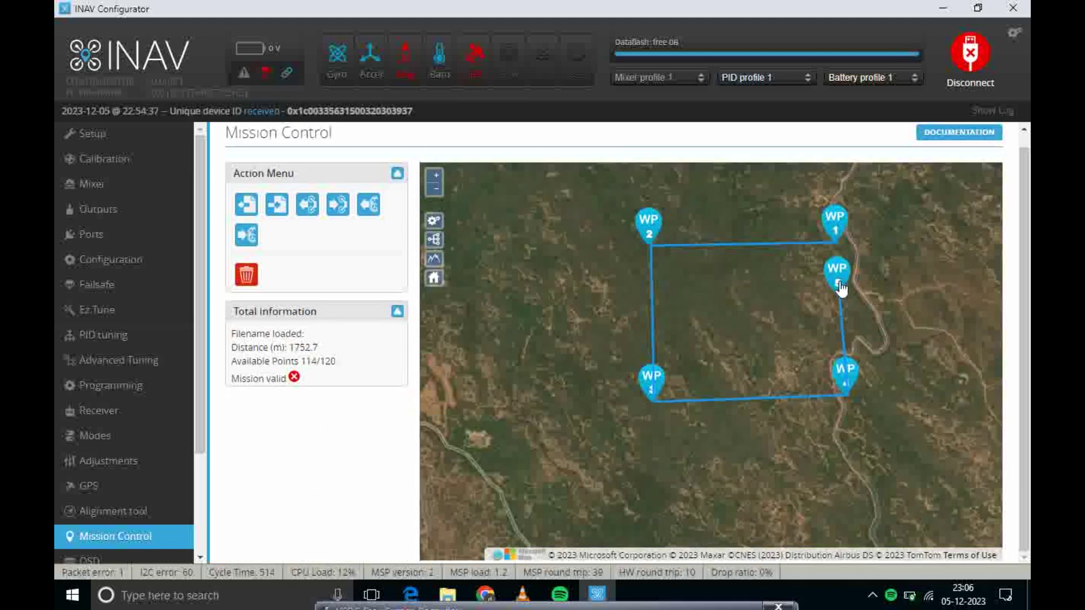
{"action": "left_click_drag", "start_coordinate": [845, 287], "coordinate": [848, 287]}
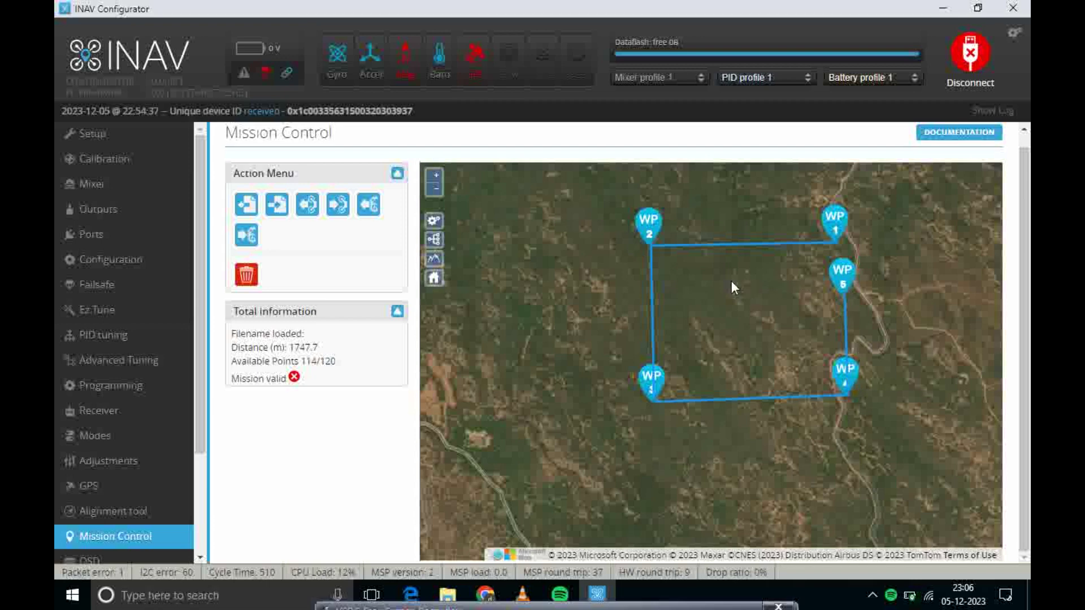
{"action": "left_click", "coordinate": [679, 273]}
{"action": "left_click_drag", "start_coordinate": [682, 273], "coordinate": [677, 294]}
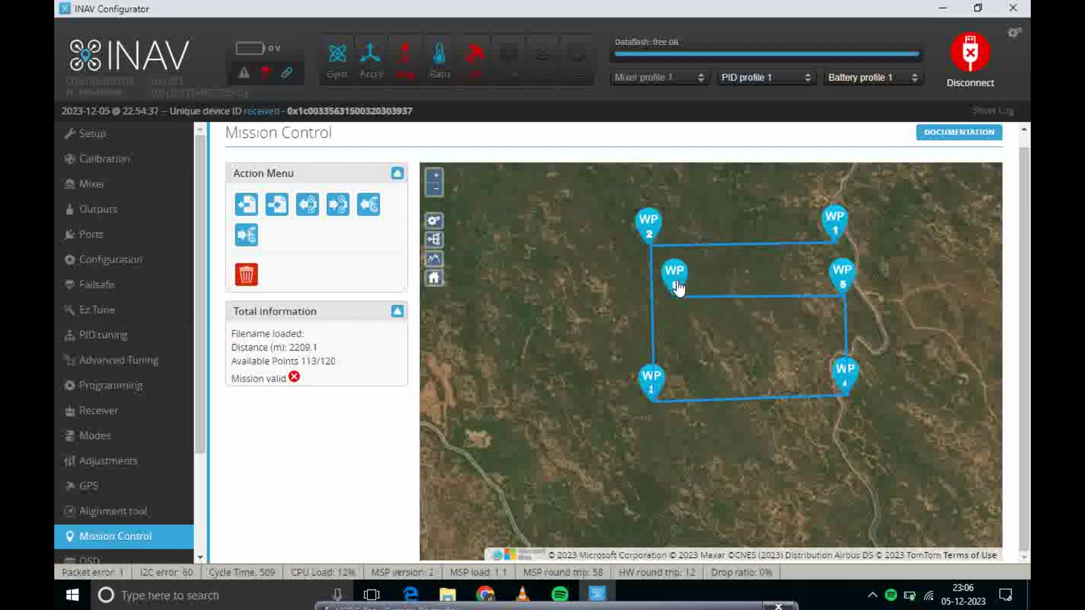
{"action": "left_click", "coordinate": [678, 293]}
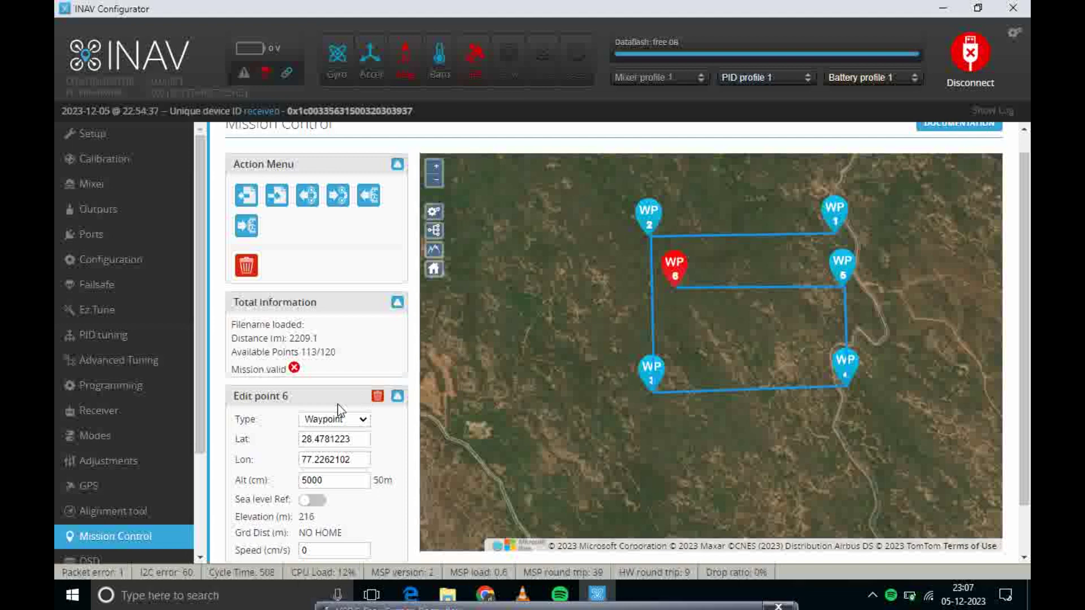
{"action": "left_click_drag", "start_coordinate": [502, 606], "coordinate": [494, 440]}
{"action": "left_click", "coordinate": [412, 459]}
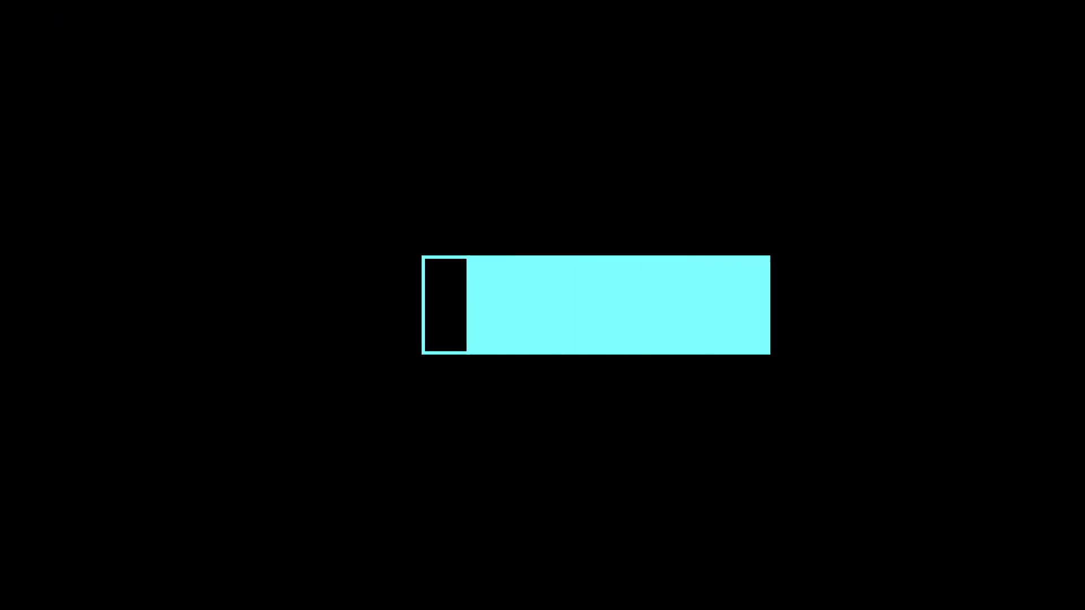